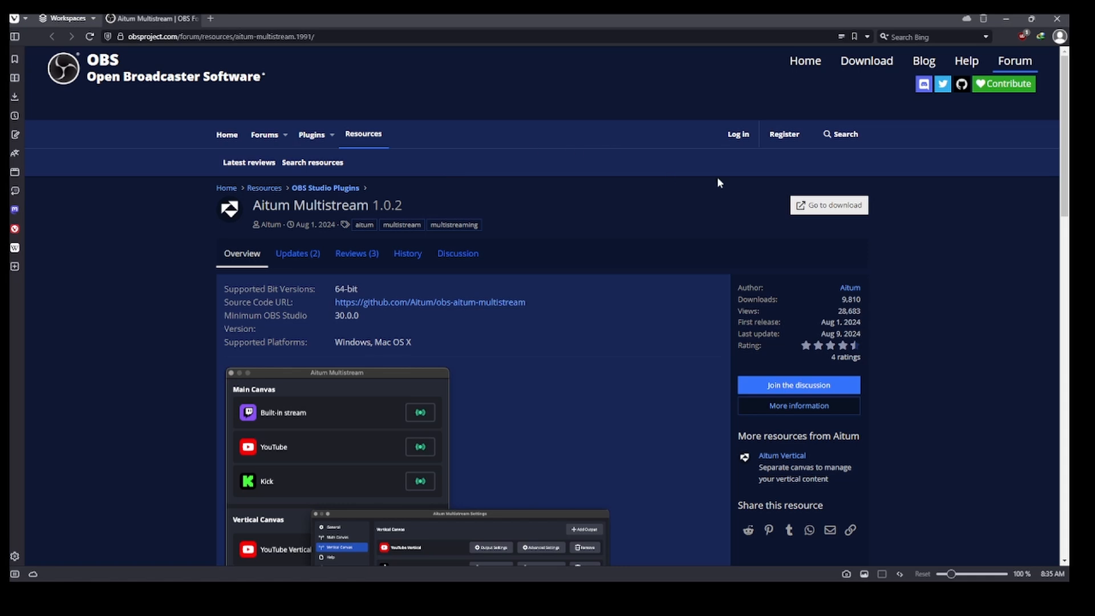
Open the Aitum Multistream download page to start the Windows installer download.
scroll(594, 315, "down", 1)
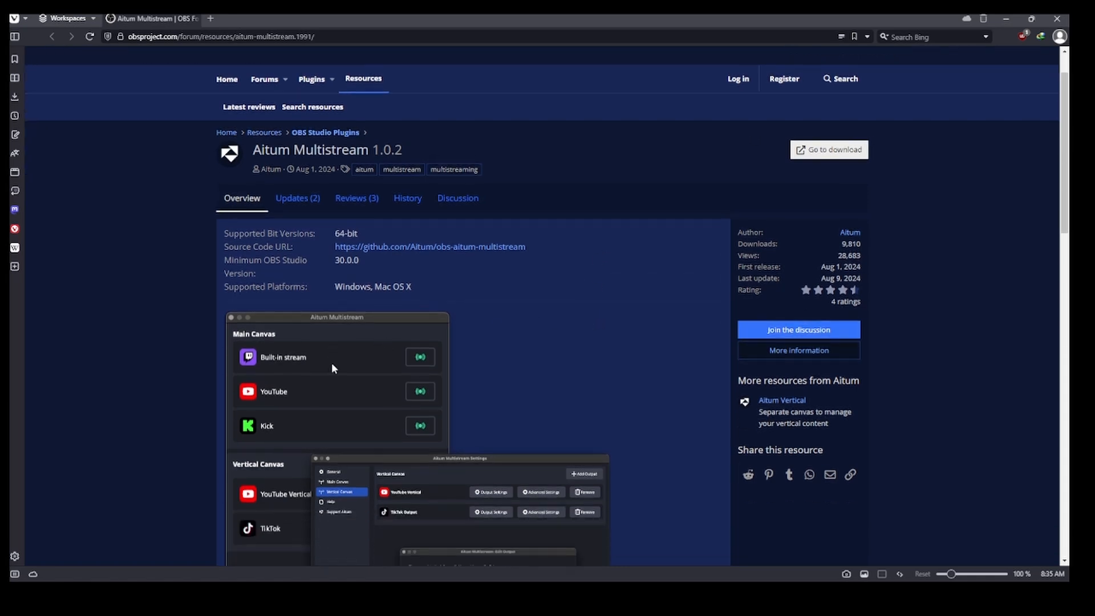
scroll(311, 447, "down", 2)
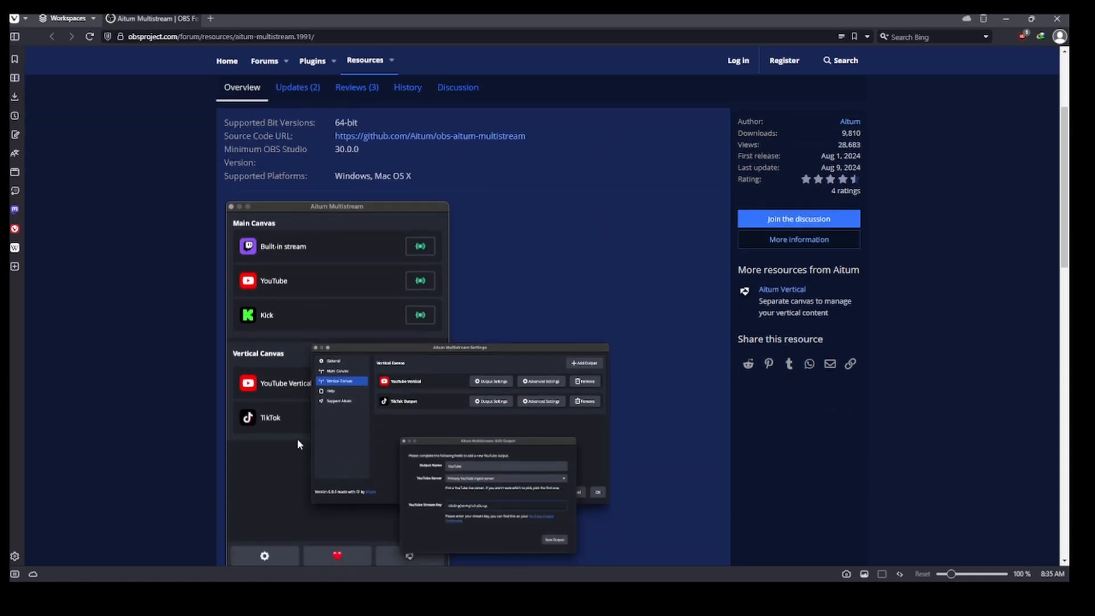
scroll(274, 415, "down", 2)
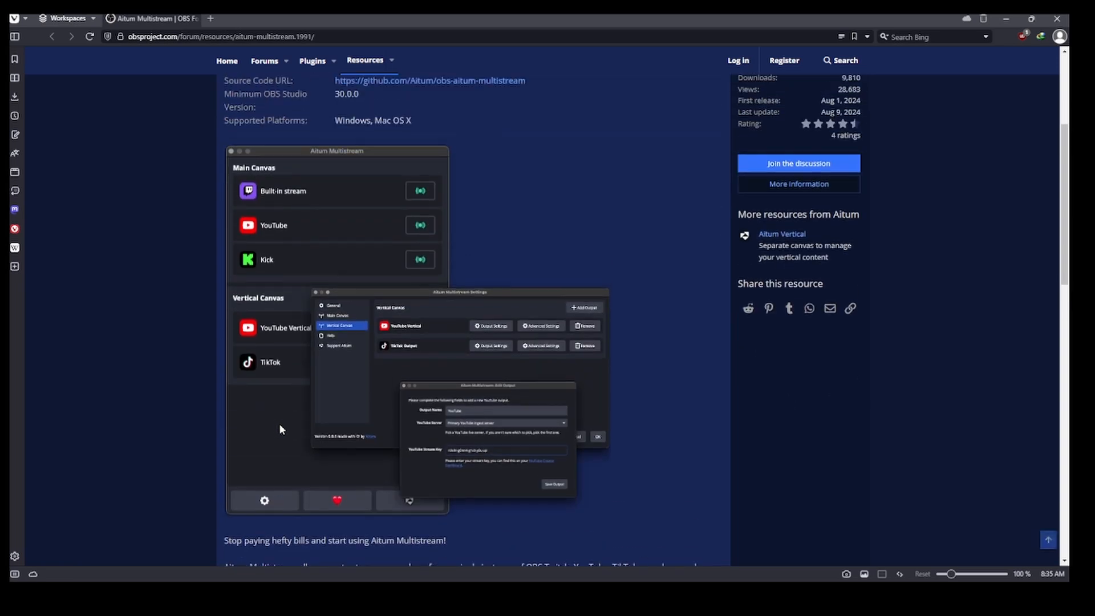
scroll(278, 423, "up", 3)
scroll(290, 376, "up", 1)
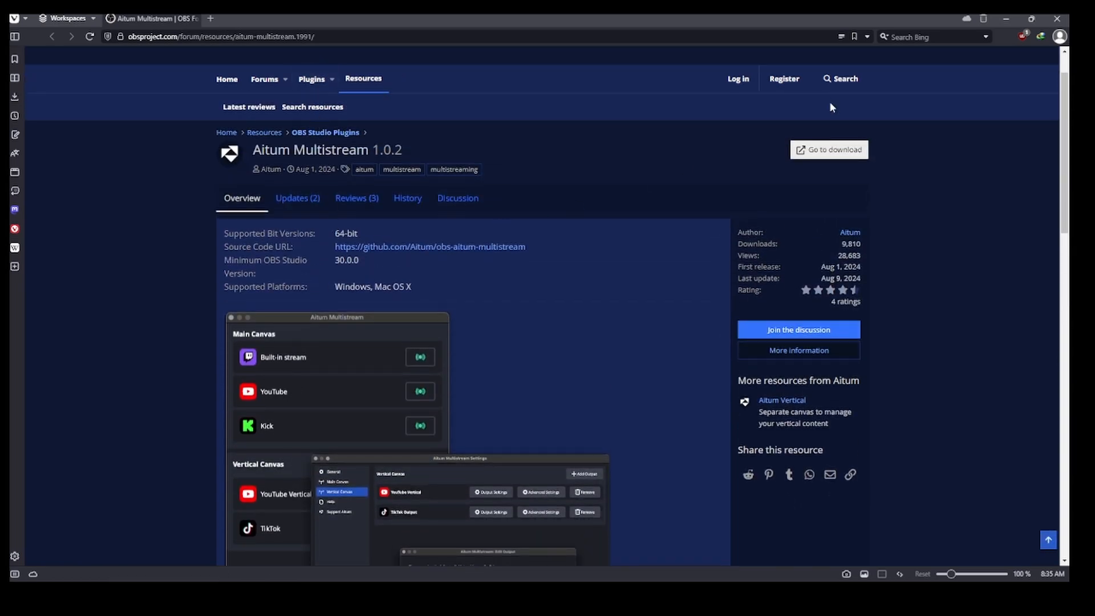
left_click(829, 149)
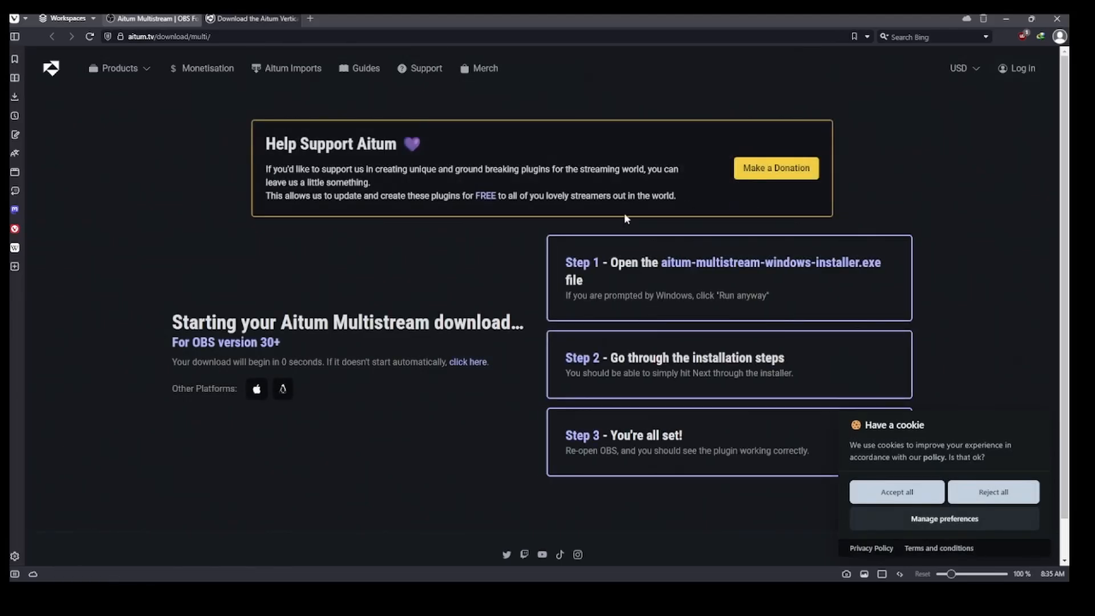
Reposition the Aitum Multistream panel back in OBS.
scroll(555, 322, "down", 1)
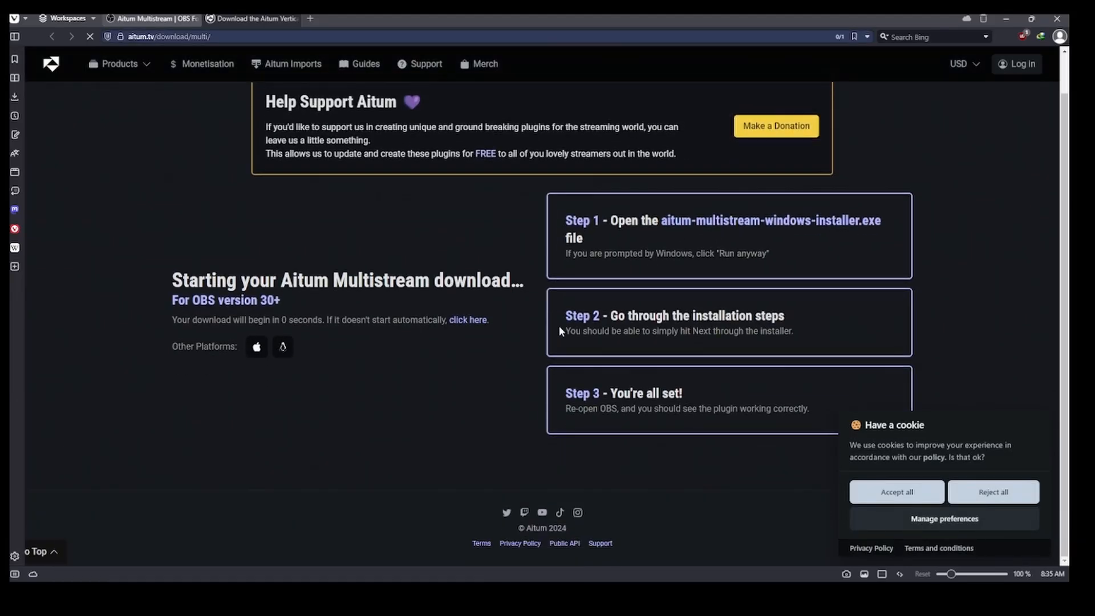
scroll(560, 329, "up", 1)
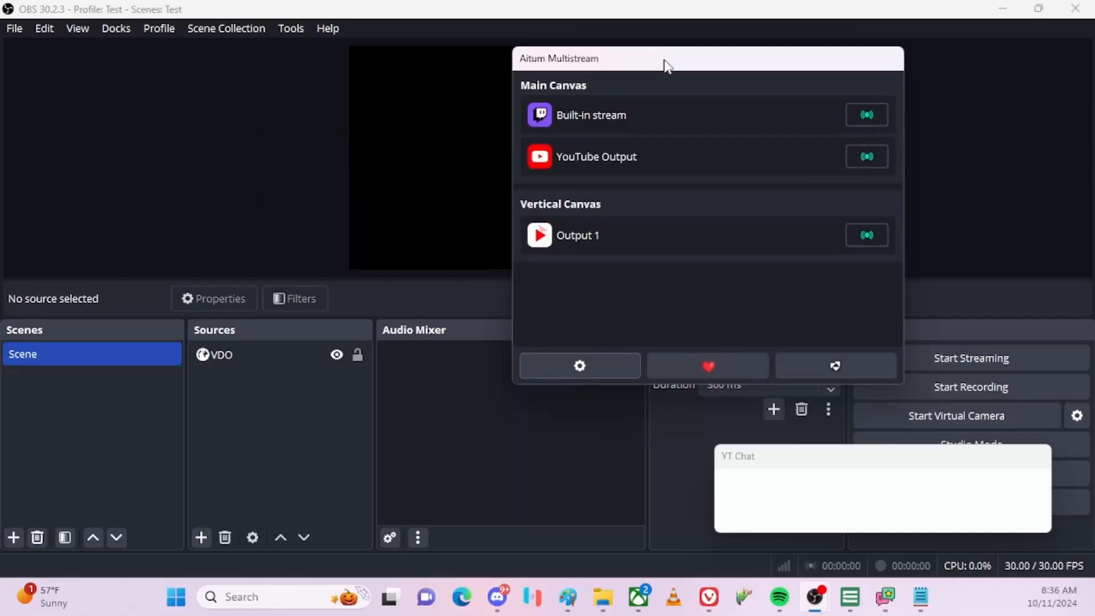
mouse_move(665, 61)
left_mouse_down()
mouse_move(621, 93)
mouse_move(658, 69)
left_mouse_up()
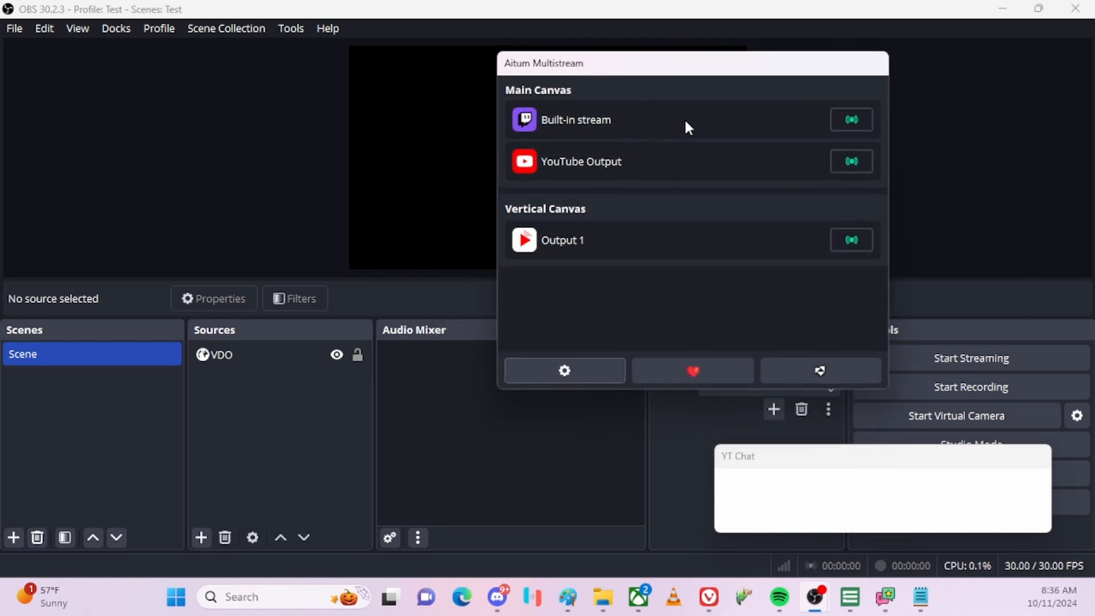
left_click_drag(698, 68, 820, 79)
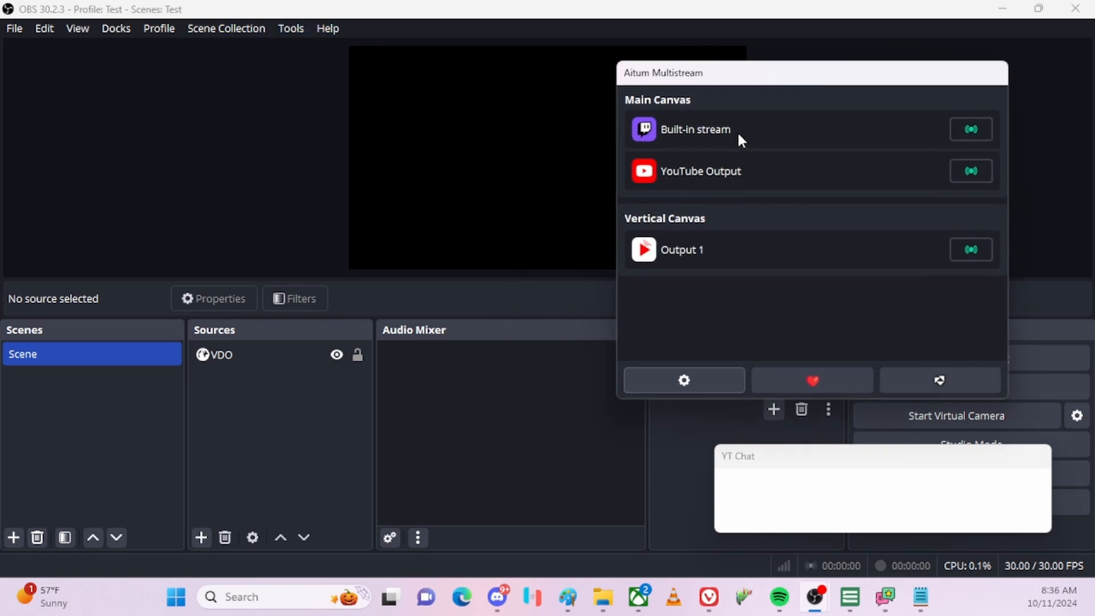
left_click(19, 28)
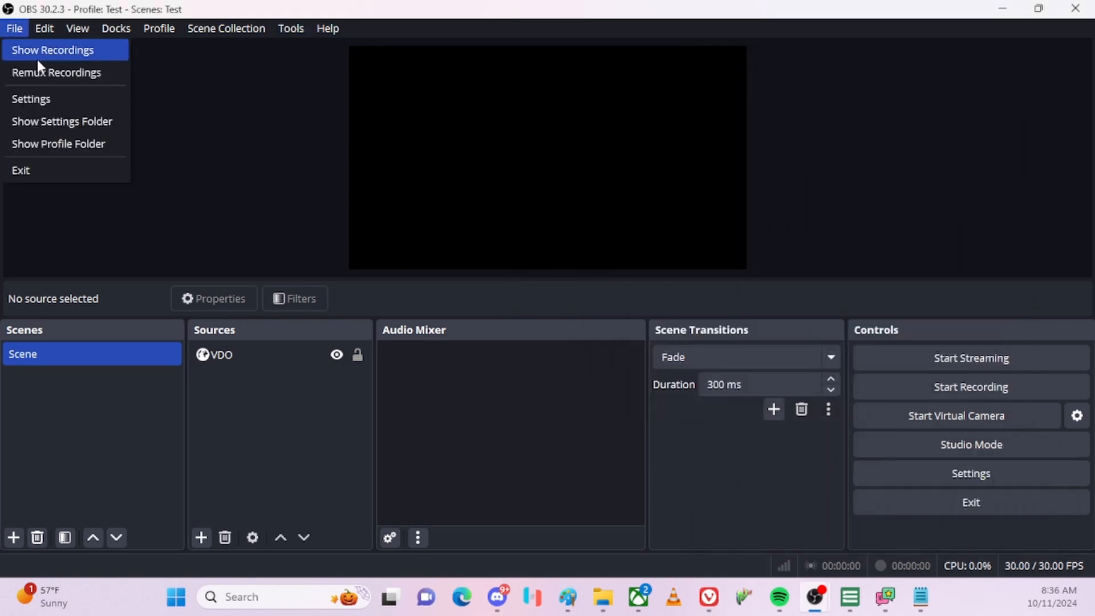
left_click(56, 97)
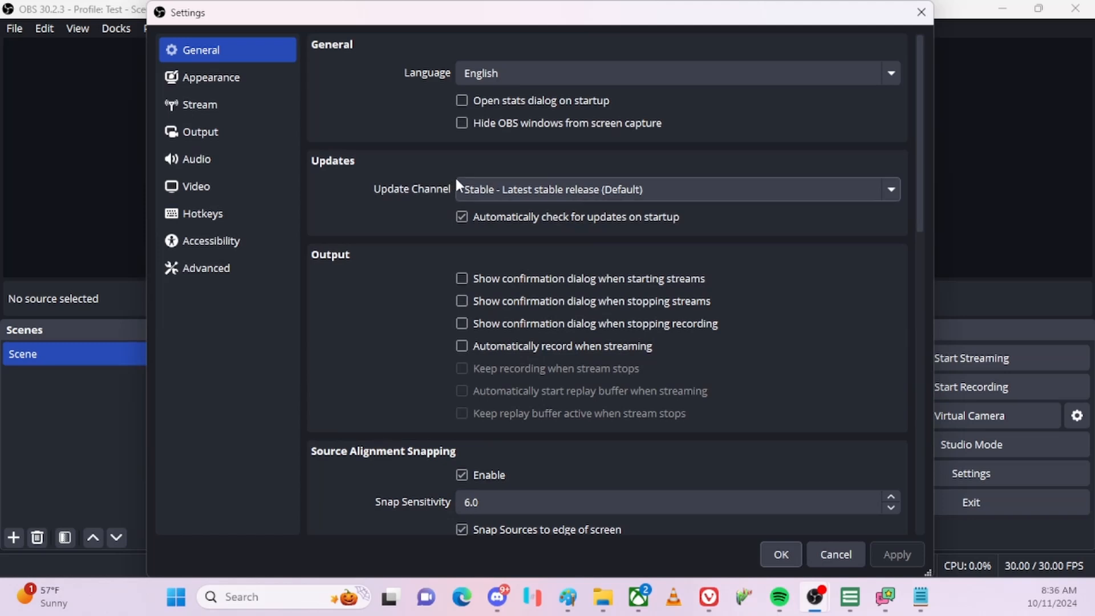
left_click(211, 102)
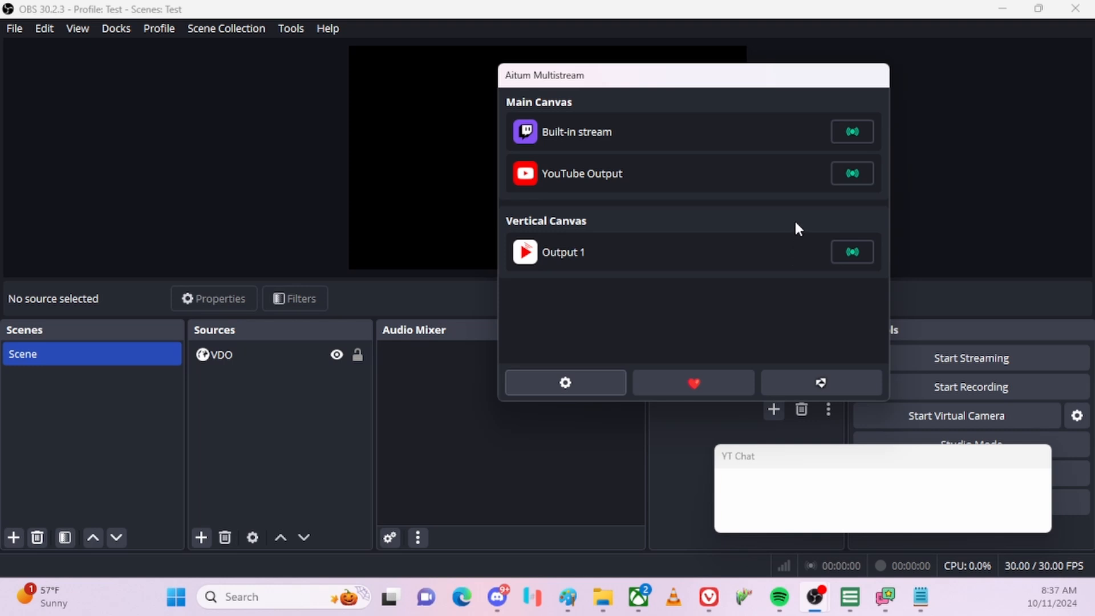
Open Aitum Multistream settings, try adding an Other Service output, then cancel without adding it.
left_click(565, 382)
left_click_drag(516, 137, 374, 111)
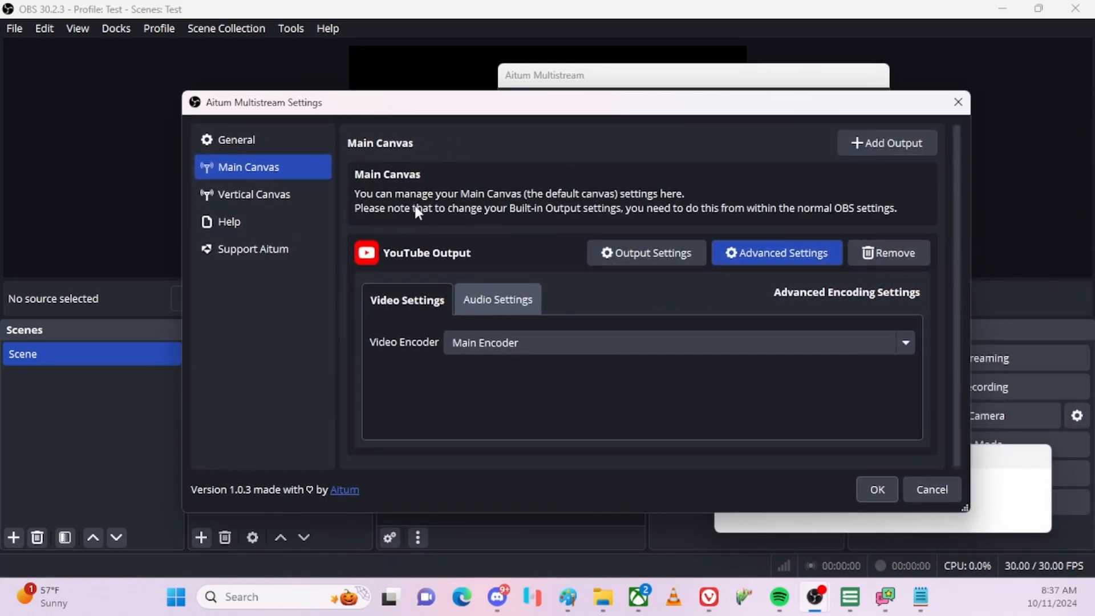
left_click(895, 146)
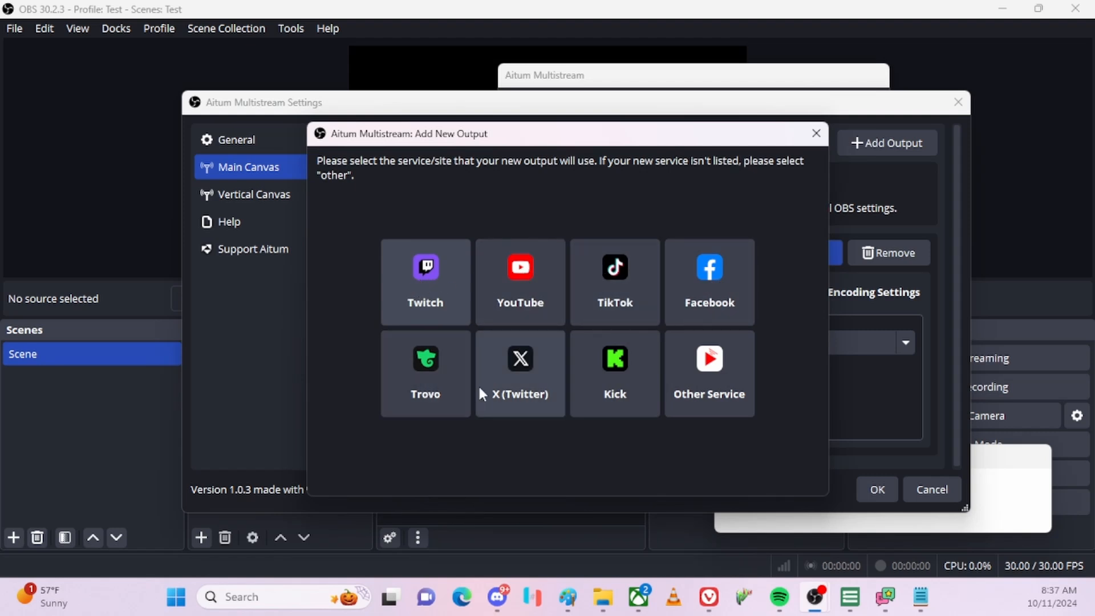
left_click(723, 388)
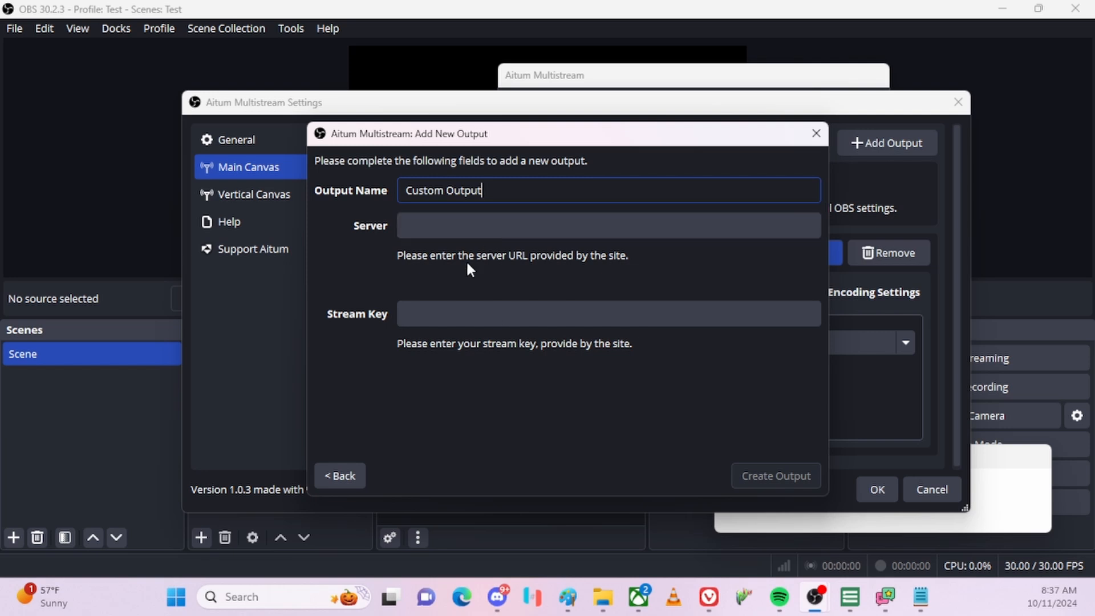
left_click(815, 135)
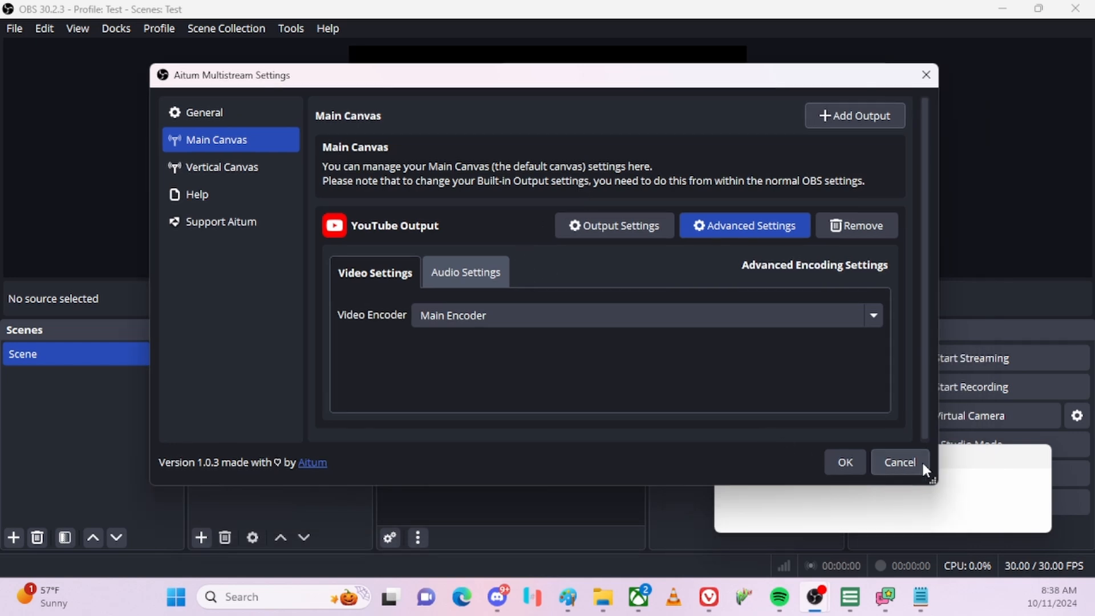
Cancel the Aitum settings and move the Aitum Multistream dock left and down.
left_click(902, 462)
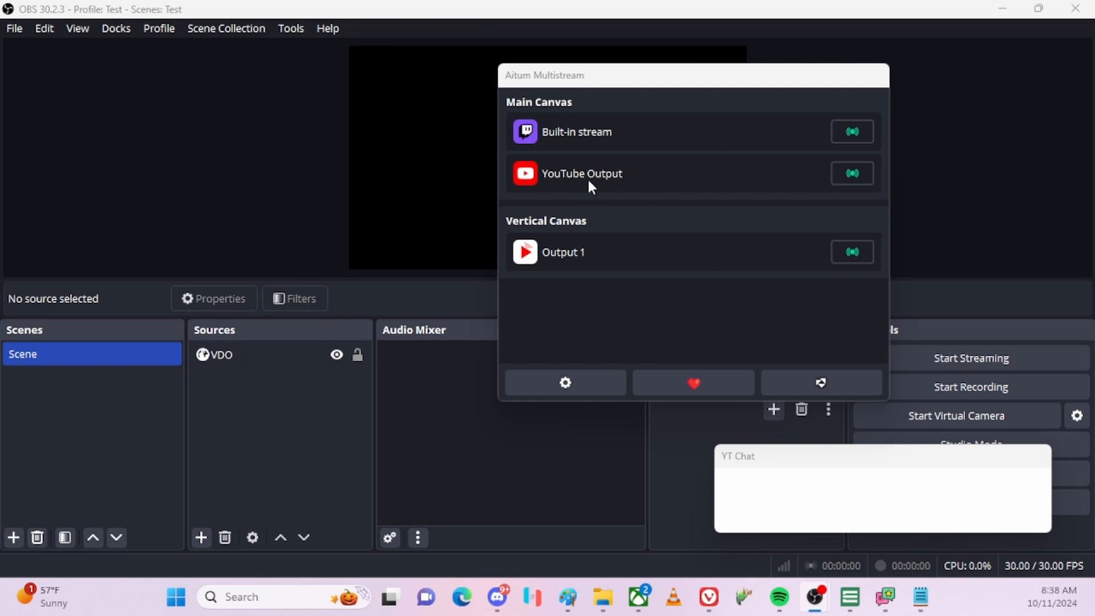
left_click_drag(687, 83, 540, 162)
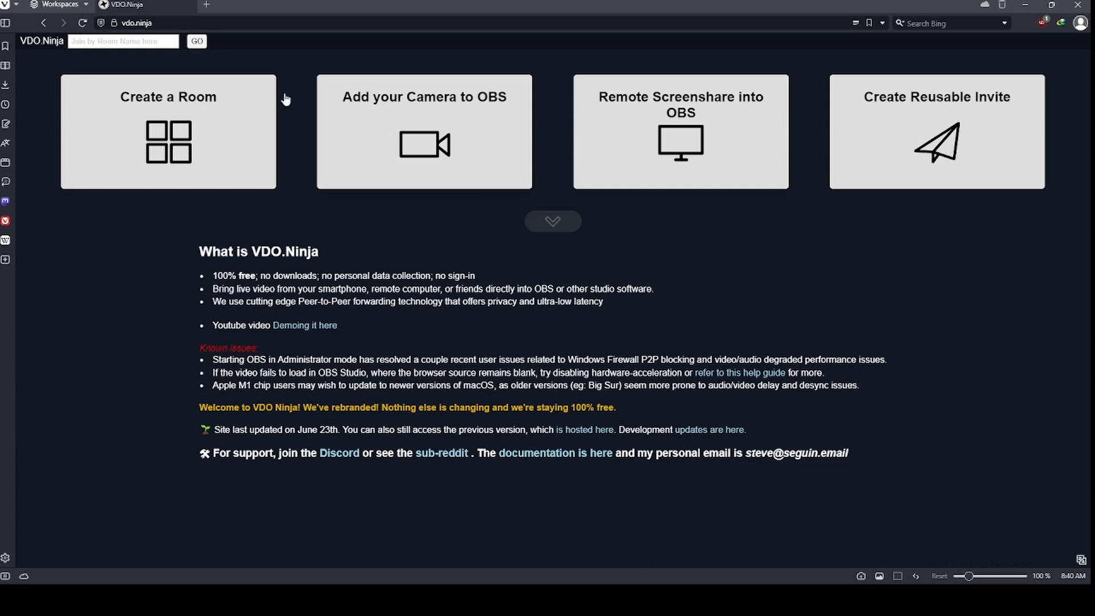
Create a new VDO.Ninja room, accepting the suggested room name.
left_click(171, 145)
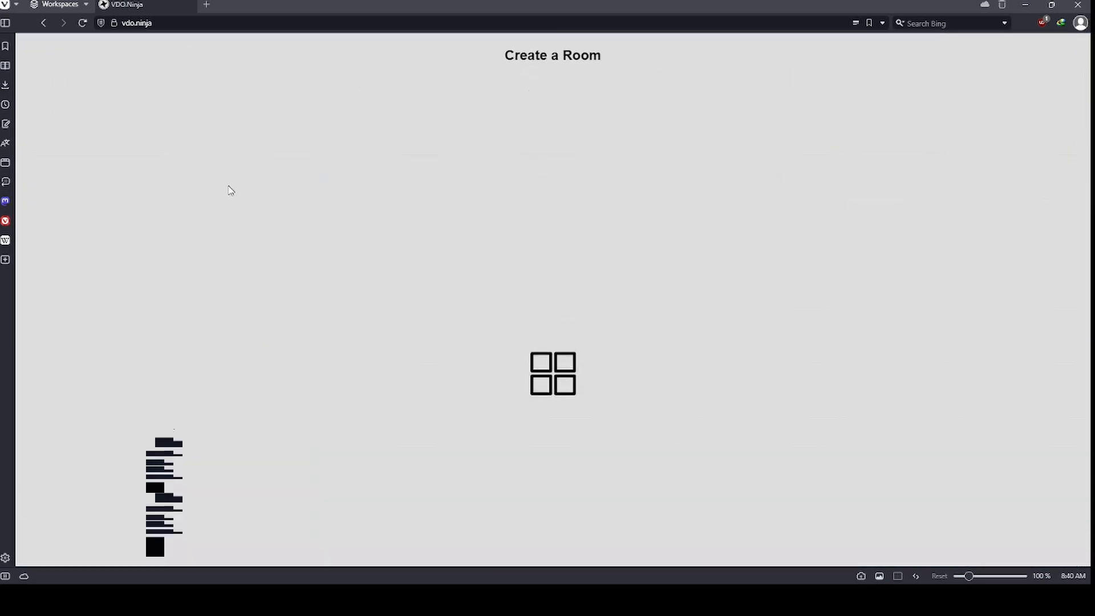
left_click(494, 145)
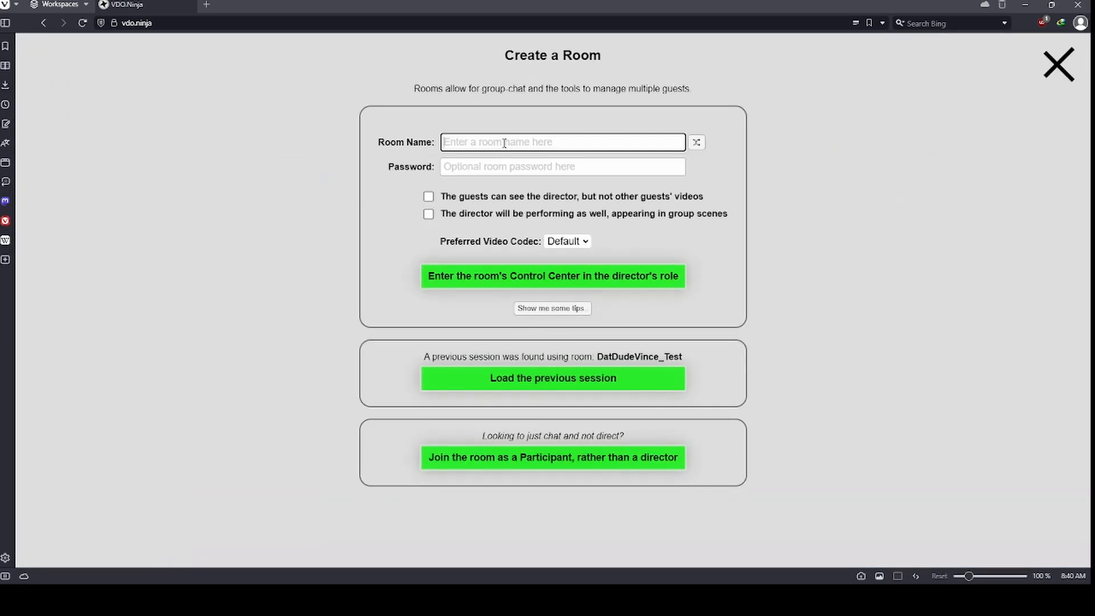
left_click(533, 192)
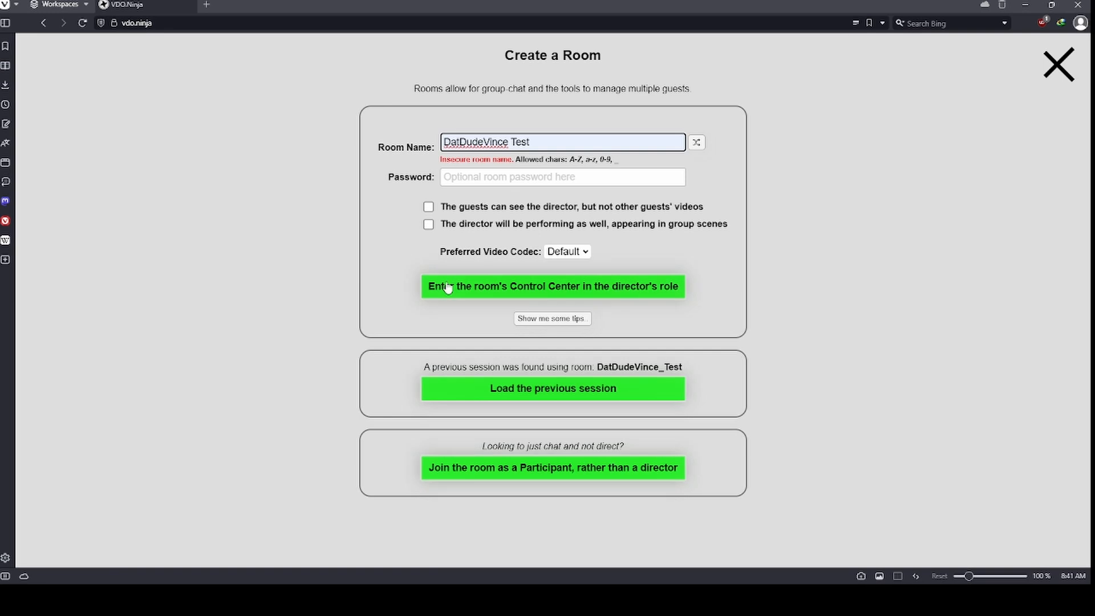
Enter the room's director Control Center and copy the Group Scene link.
left_click(525, 291)
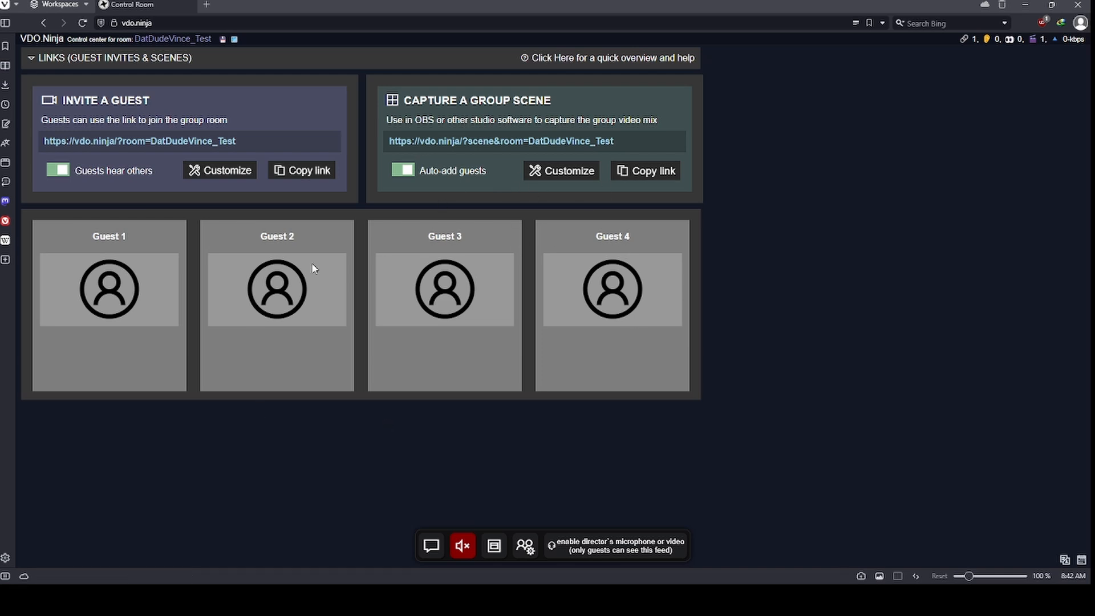
left_click(564, 141)
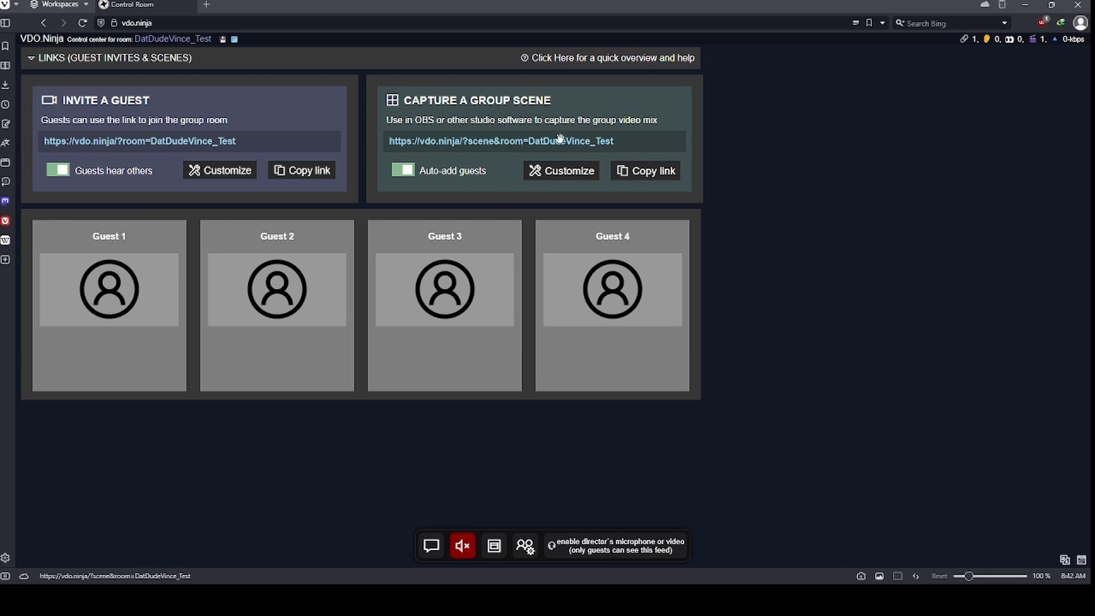
left_click(549, 142)
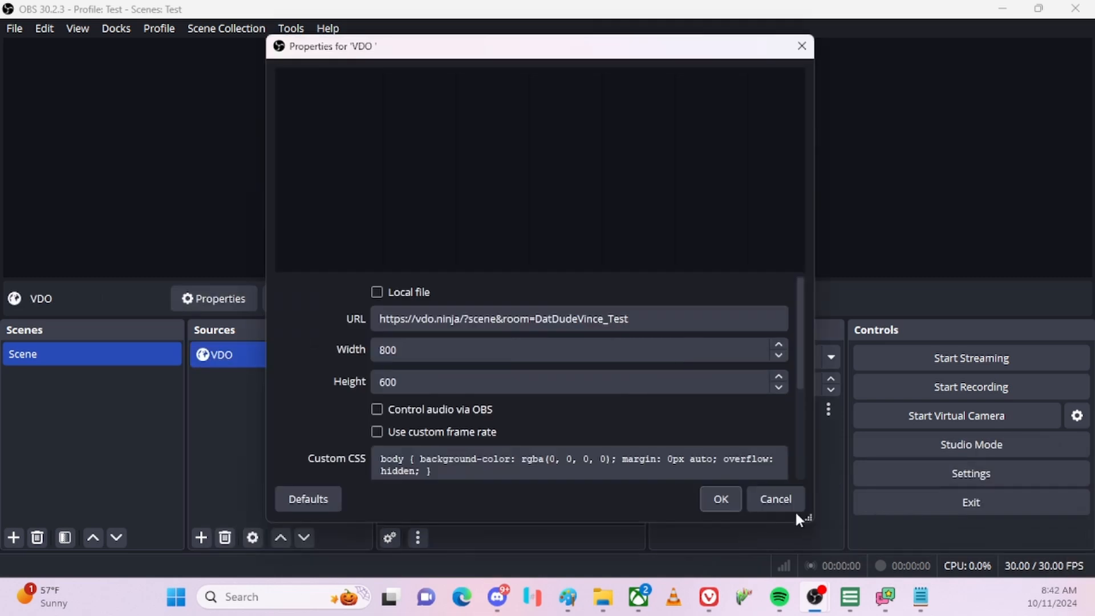
Create a browser source named VDO using the pasted group scene URL, centred on the canvas.
left_click(794, 510)
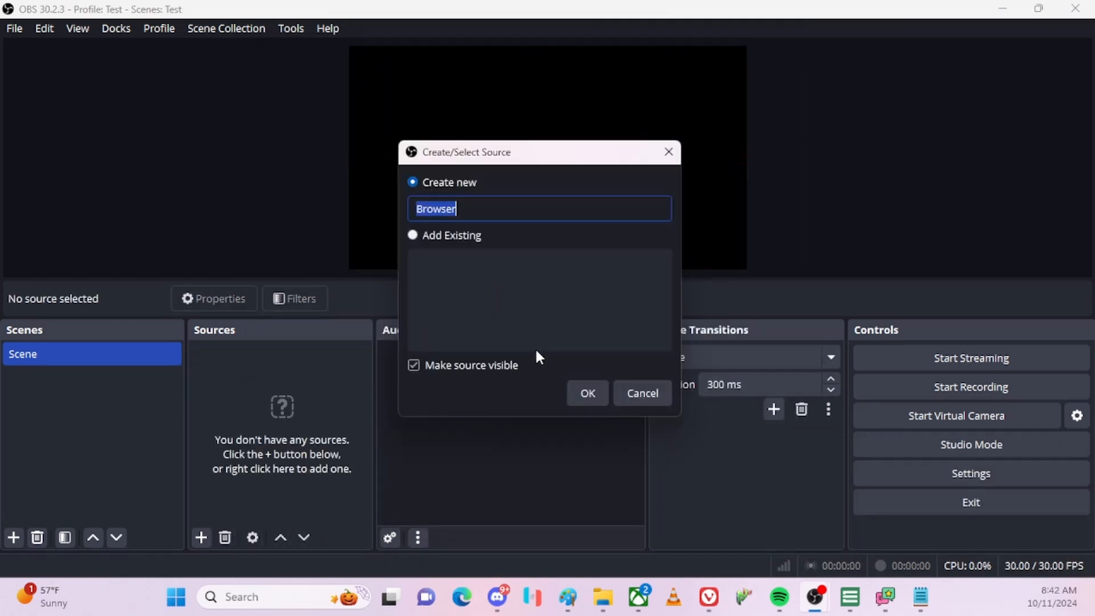
type("VDO")
key("Return")
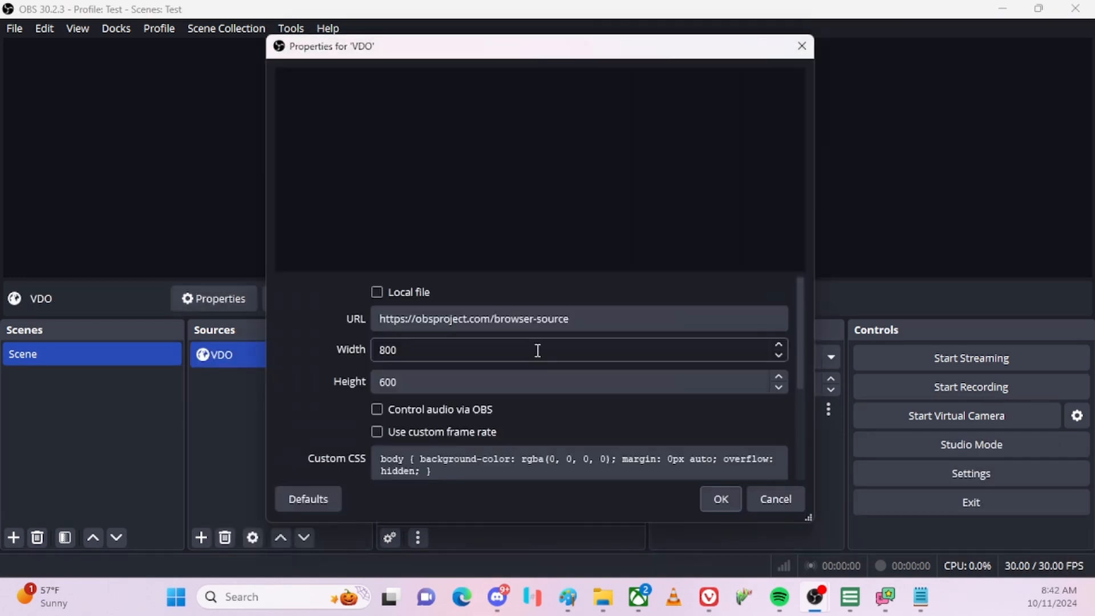
left_click_drag(572, 317, 192, 299)
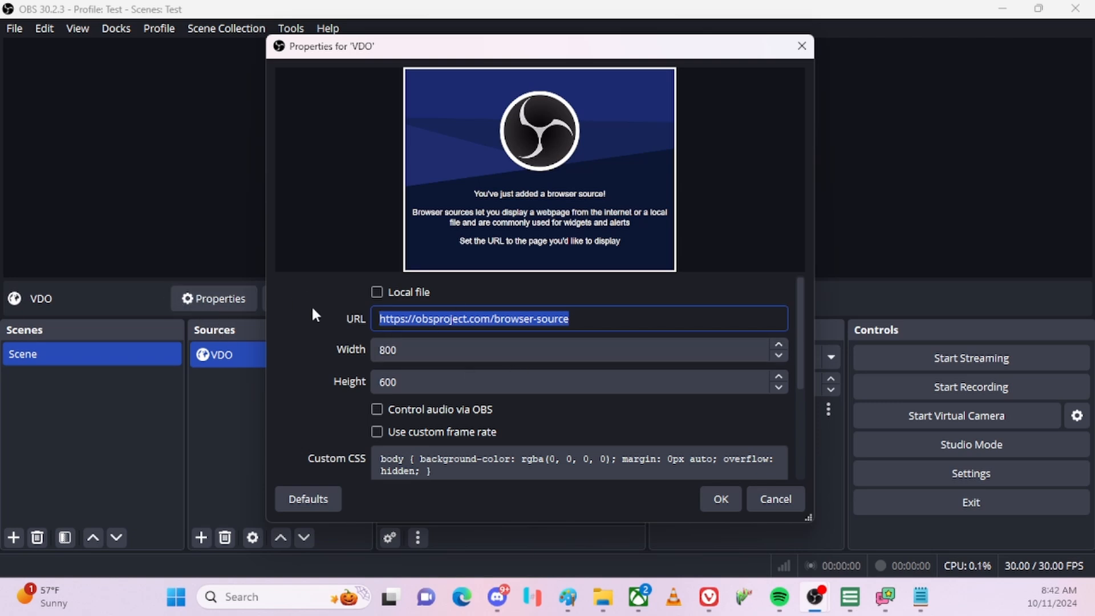
key("ctrl+v")
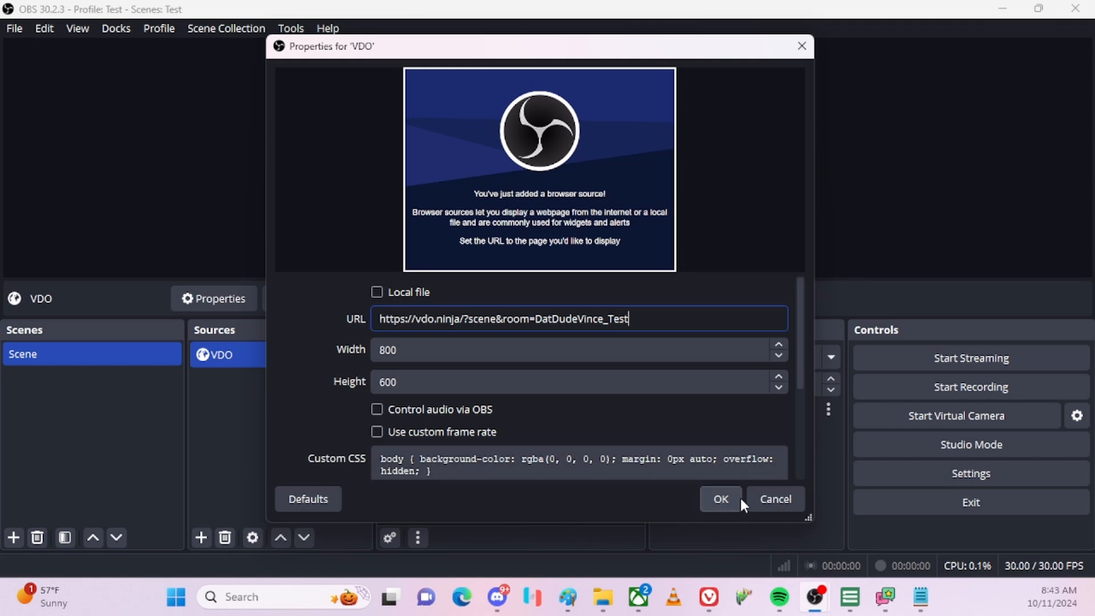
left_click(721, 498)
left_click_drag(489, 134, 593, 180)
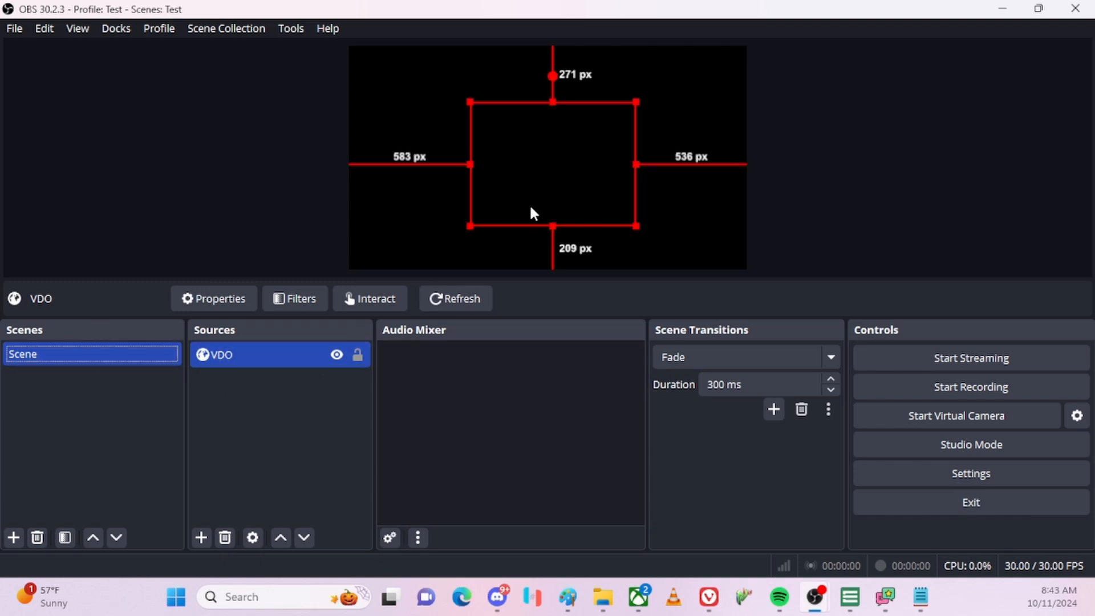
Enable 'Control audio via OBS' in the VDO browser source's properties.
right_click(288, 354)
left_click(358, 596)
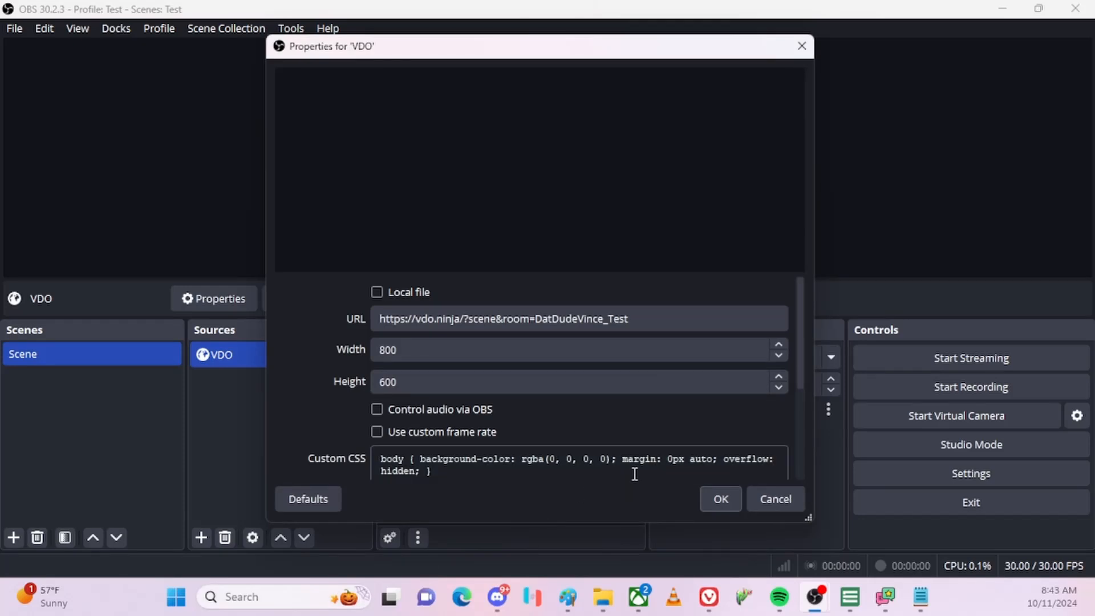
left_click(775, 499)
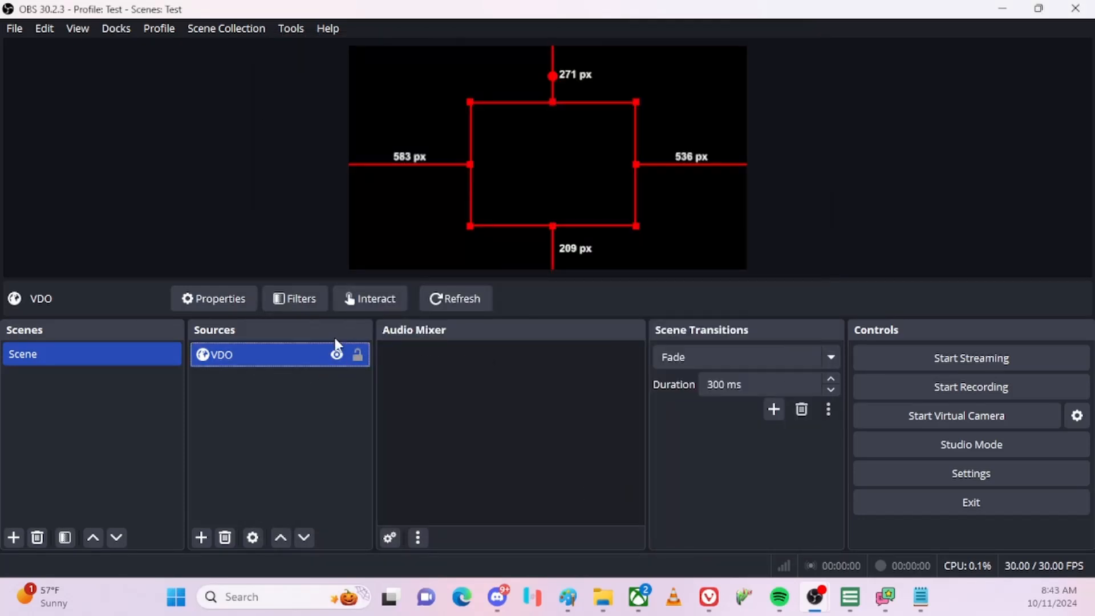
left_click(252, 359)
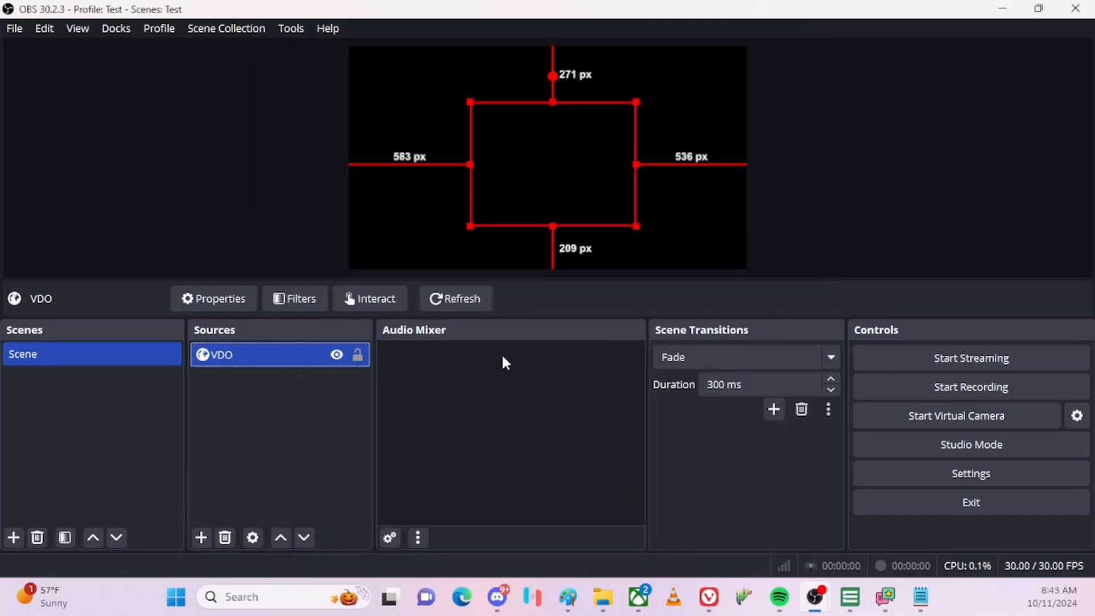
double_click(231, 357)
left_click(434, 409)
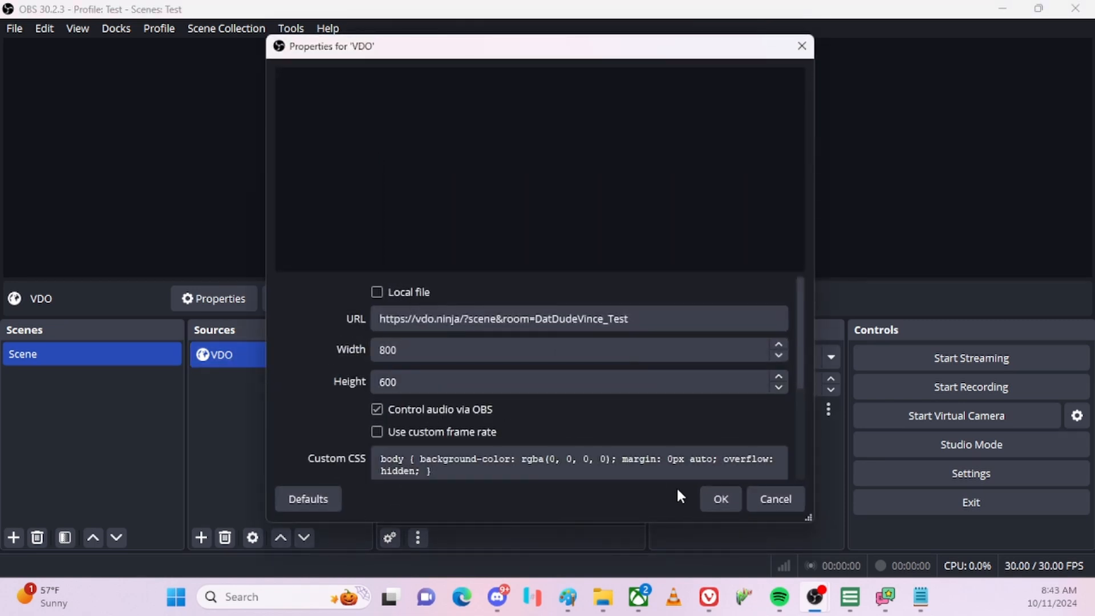
left_click(718, 496)
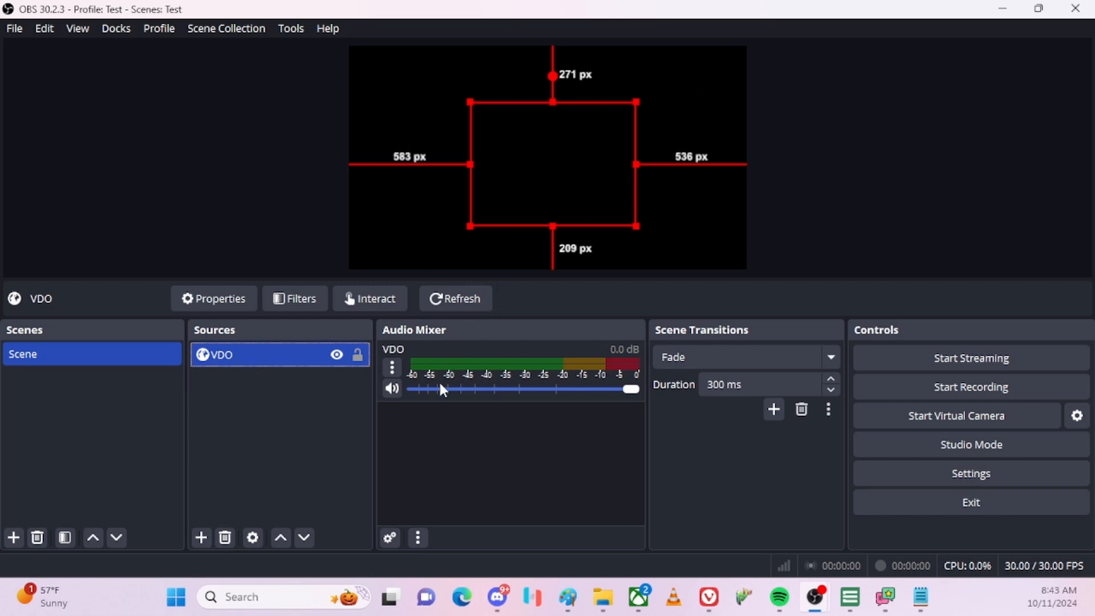
Set the VDO source's Audio Monitoring to 'Monitor and Output' in Advanced Audio Properties.
right_click(476, 363)
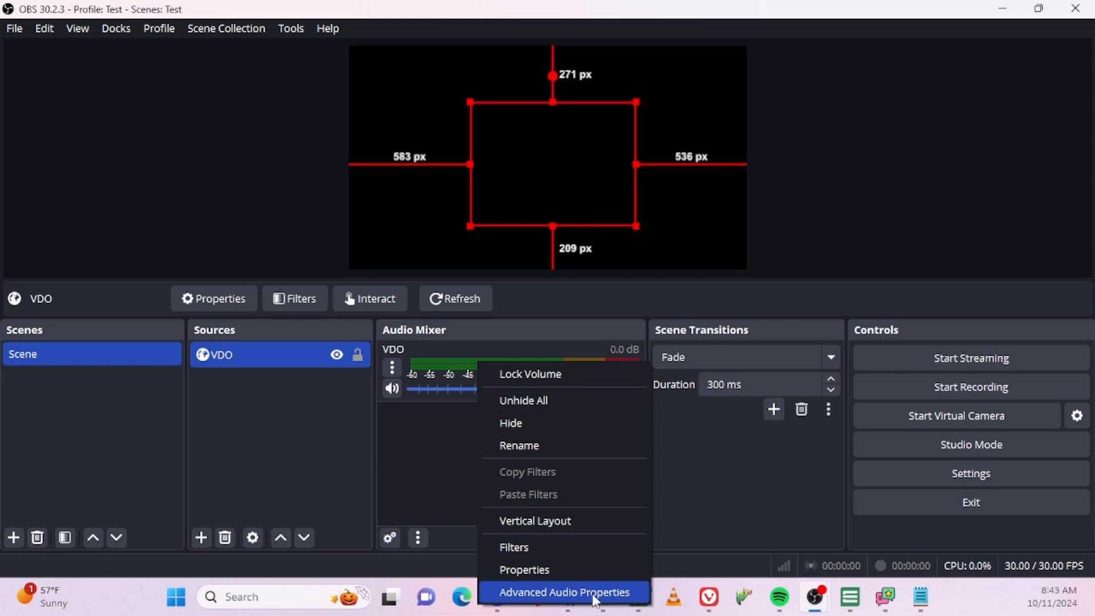
left_click(561, 589)
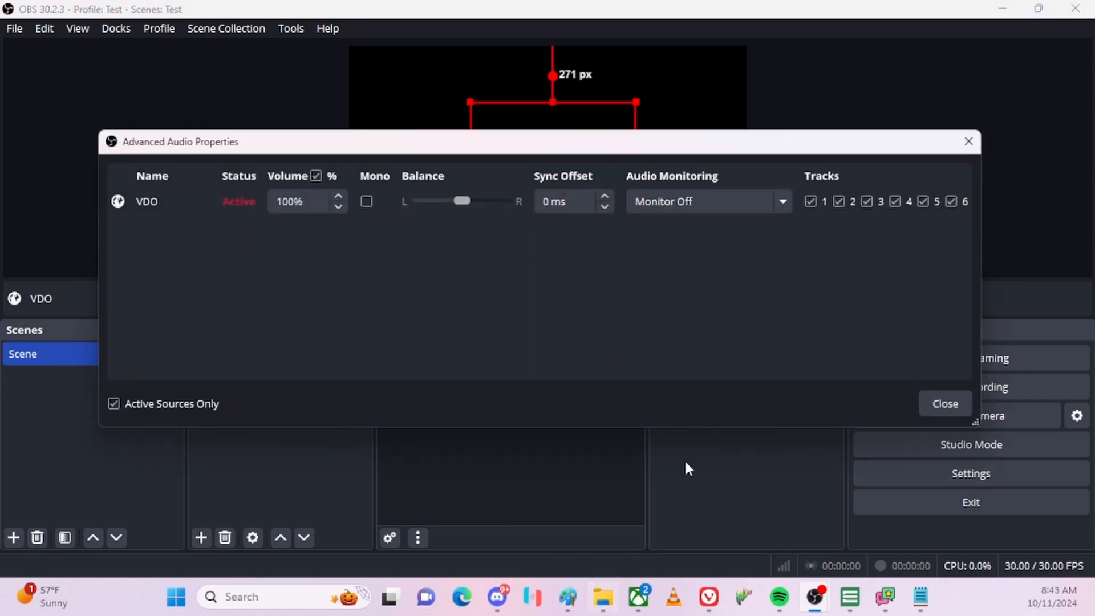
left_click(952, 402)
right_click(489, 370)
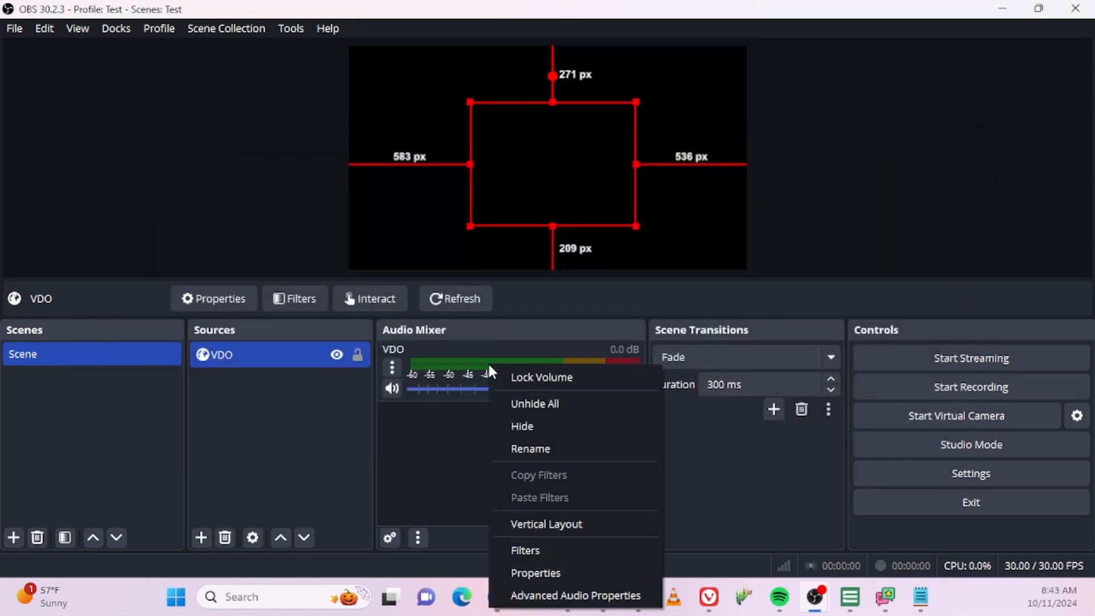
left_click(450, 365)
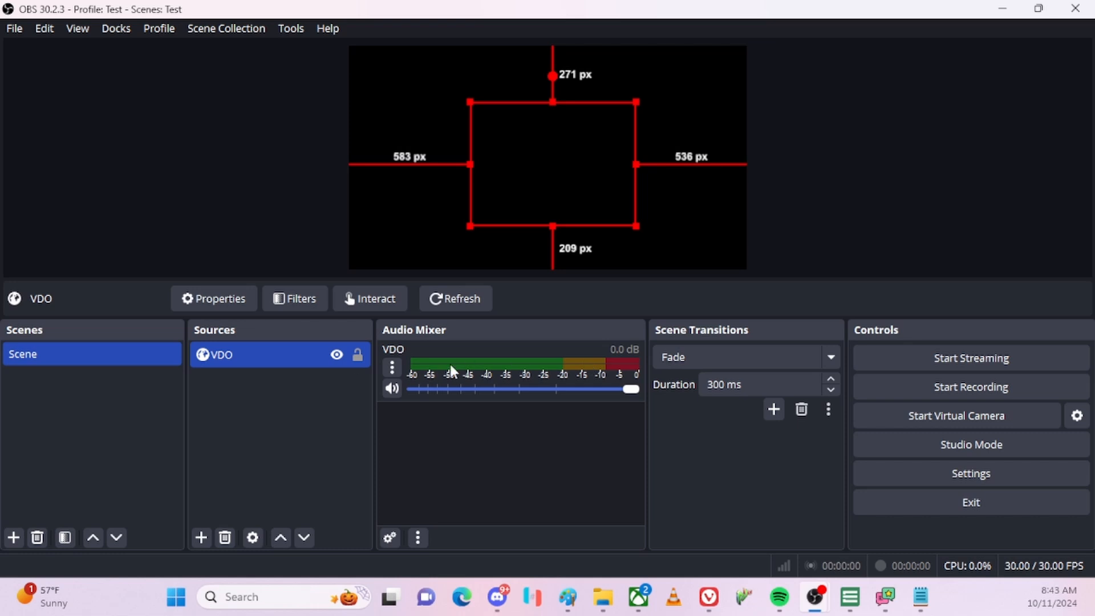
right_click(481, 360)
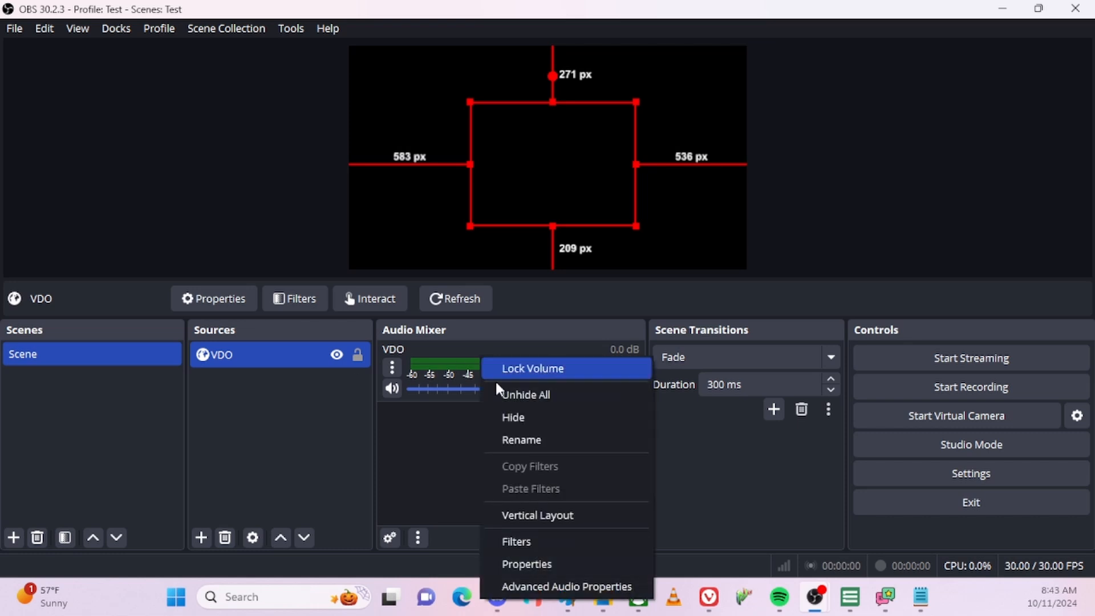
left_click(573, 585)
left_click(676, 203)
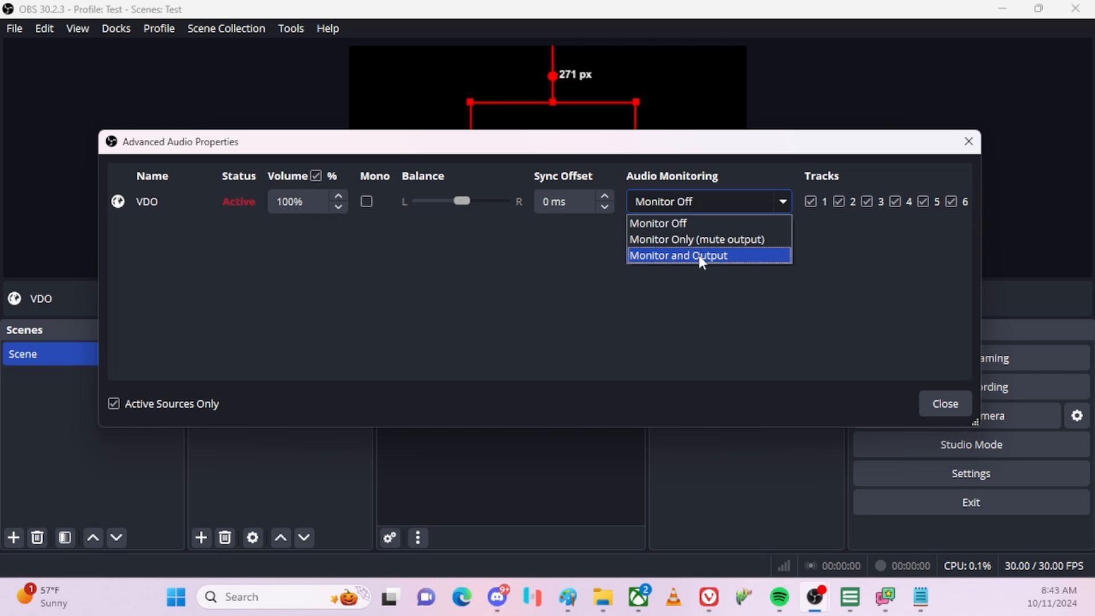
left_click(699, 255)
left_click(945, 403)
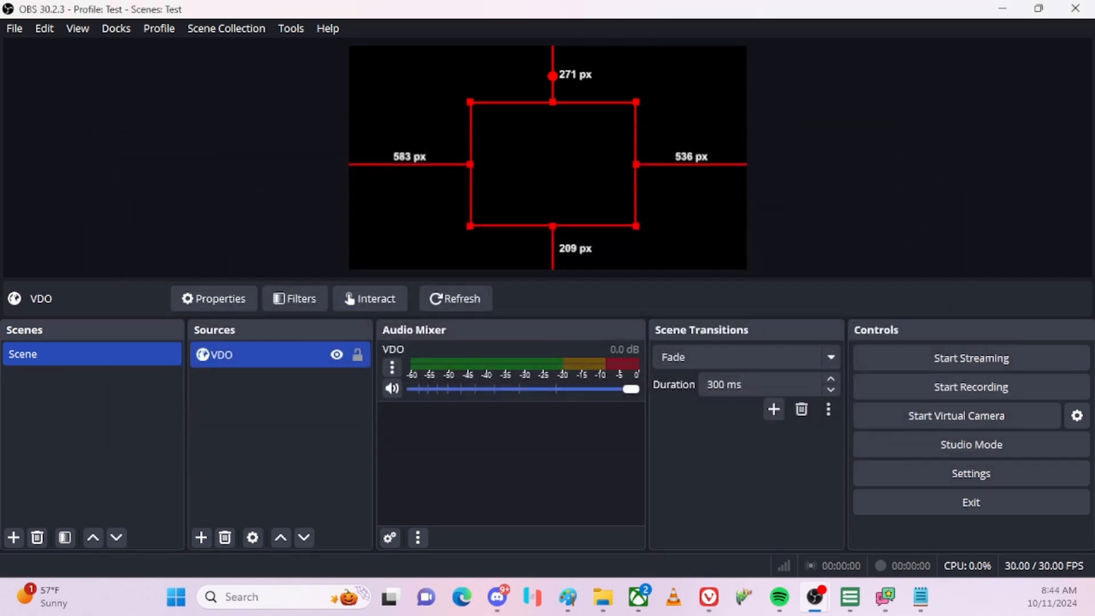
key("alt+Tab")
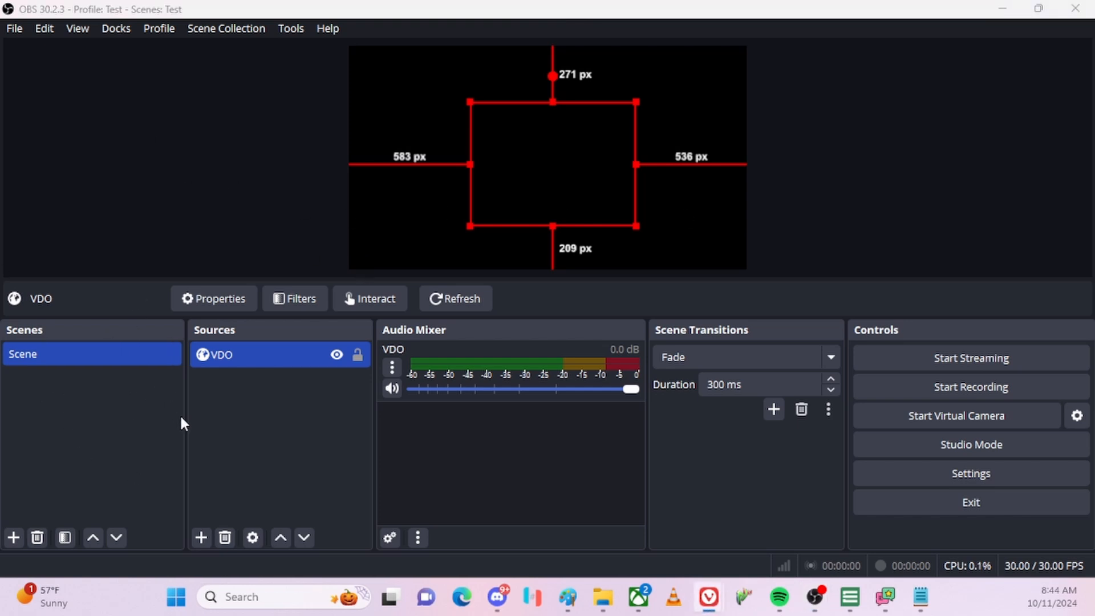
Create an empty INTRO scene, move it above 'Scene', and reselect 'Scene'.
key("alt+Tab")
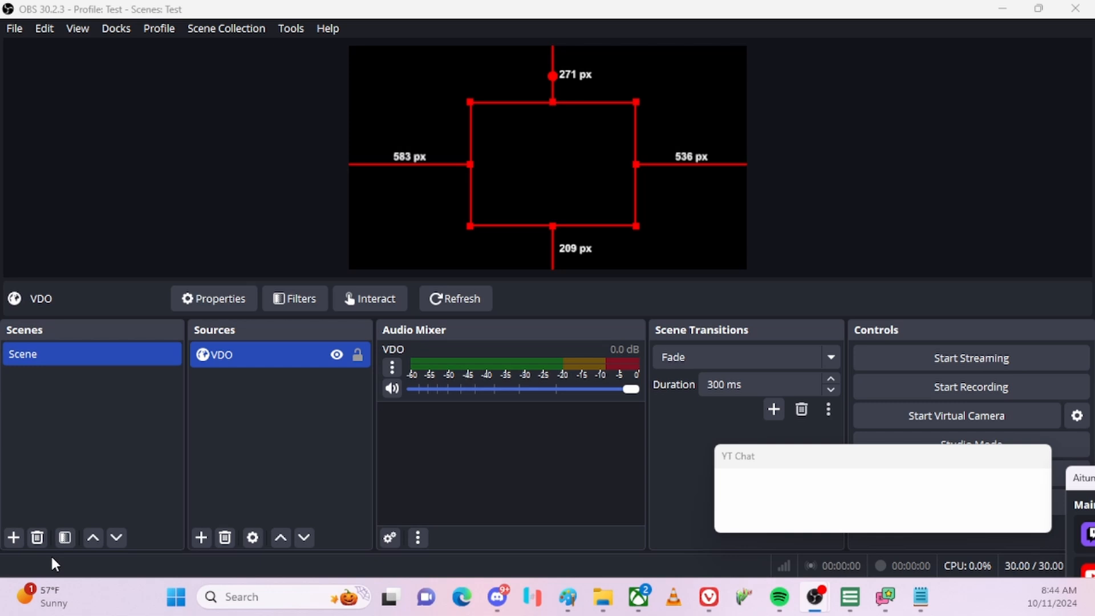
left_click(13, 537)
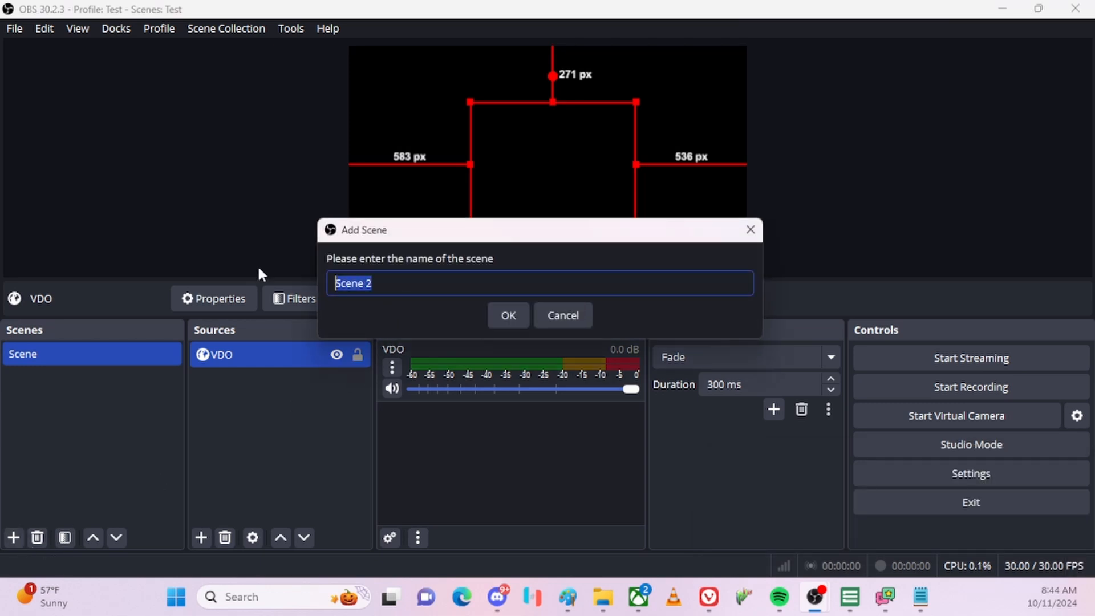
type("iNTRO")
key("Return")
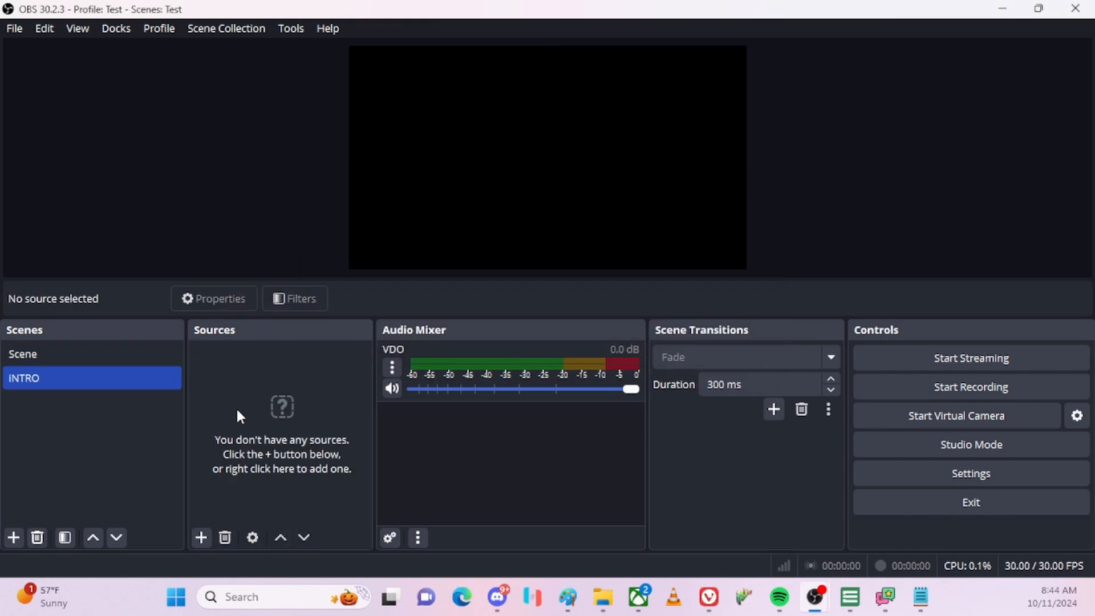
left_click_drag(36, 386, 70, 345)
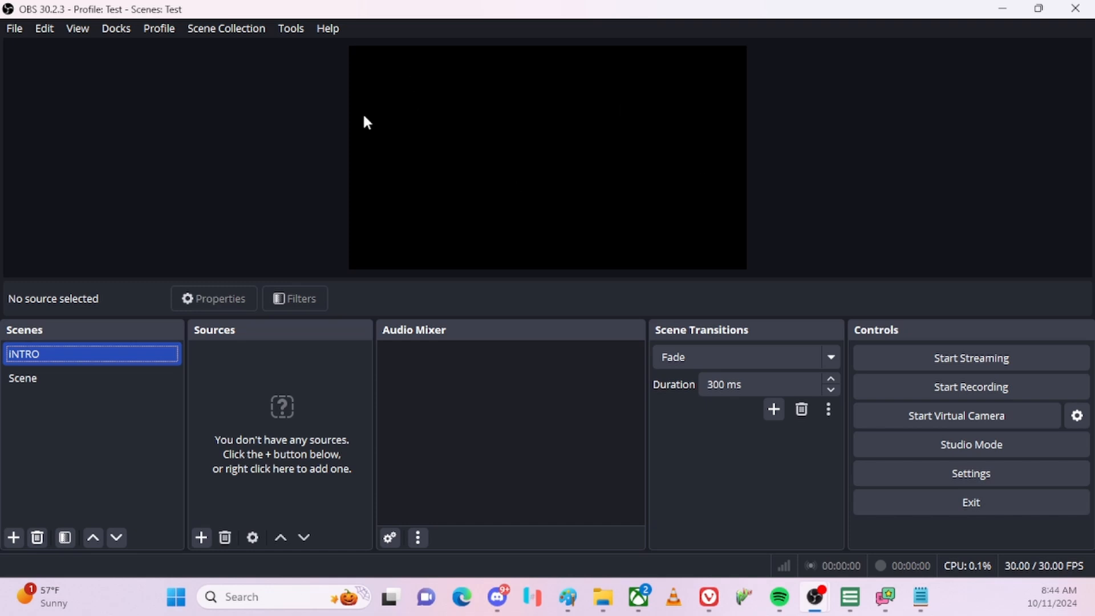
left_click(37, 379)
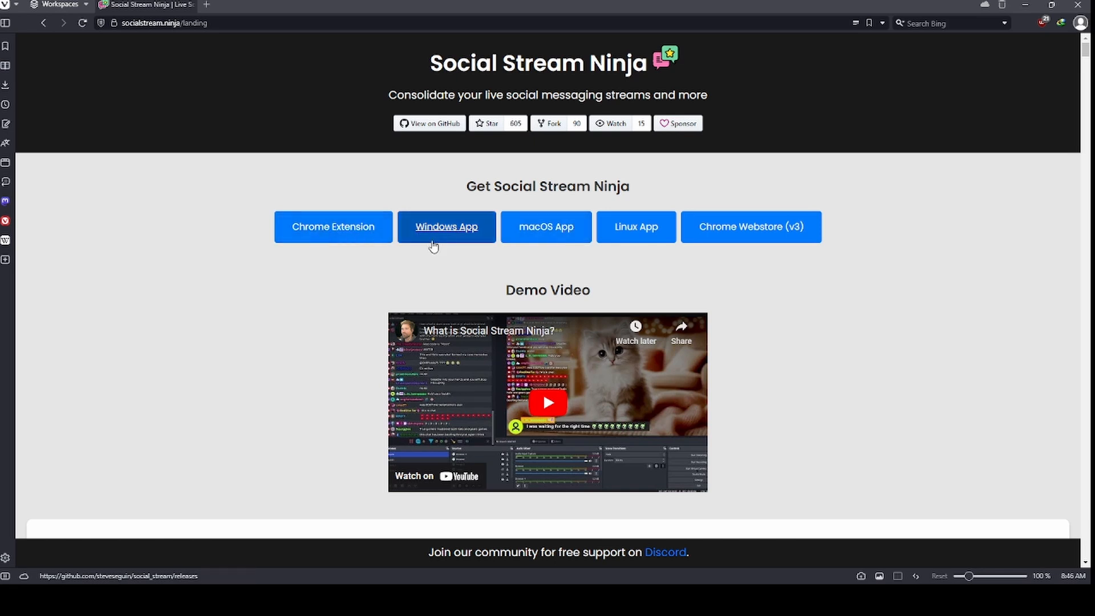
Go to the Social Stream Ninja Windows app releases page and scroll down to the Assets list.
left_click(447, 228)
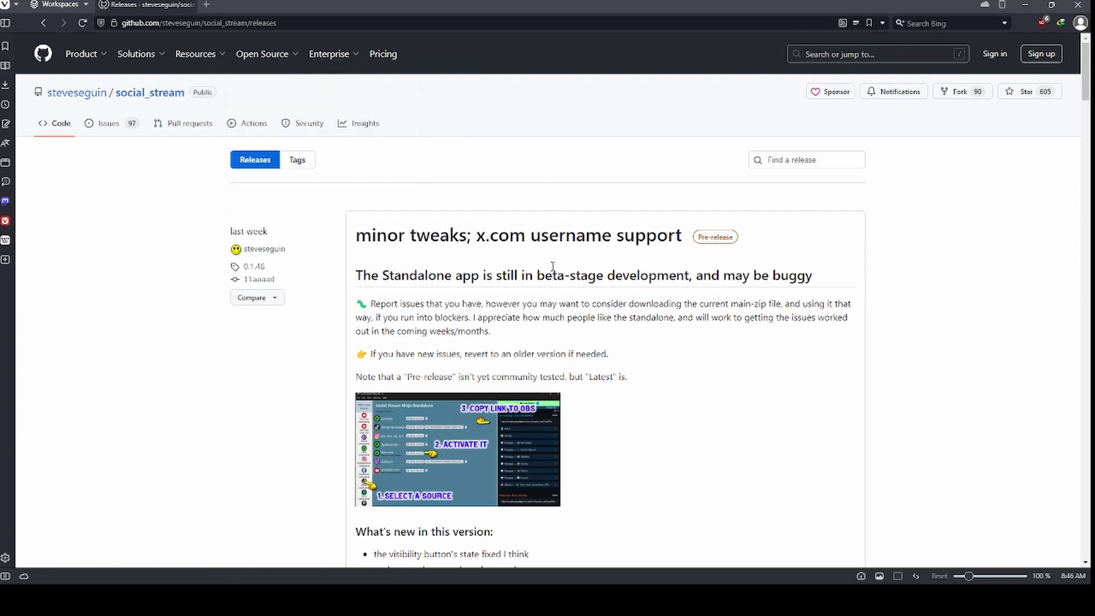
scroll(552, 267, "down", 4)
scroll(566, 291, "down", 4)
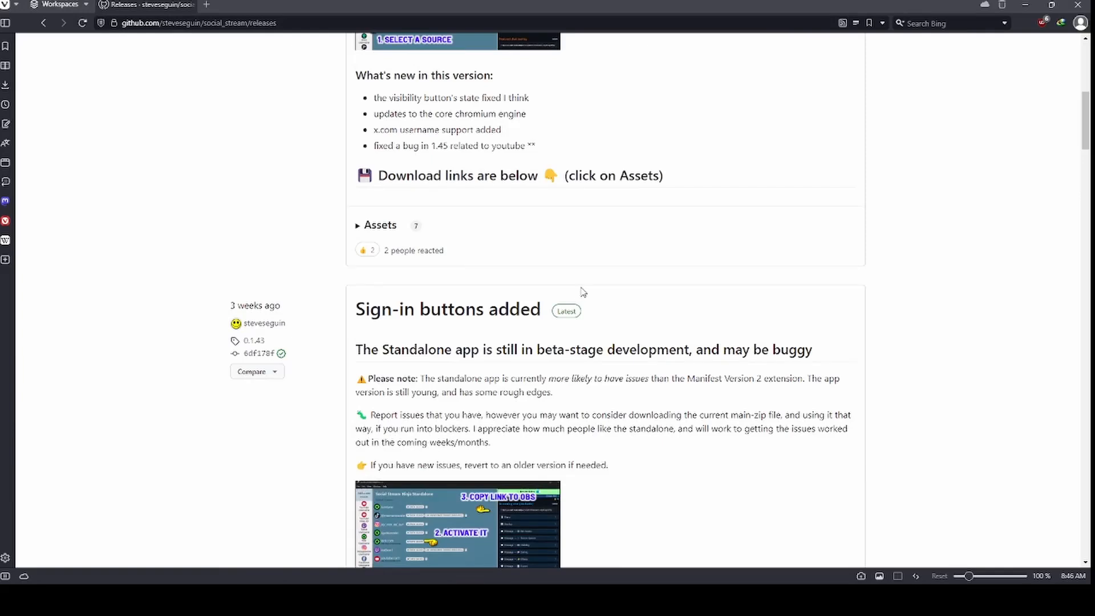
scroll(577, 293, "down", 7)
scroll(584, 305, "down", 10)
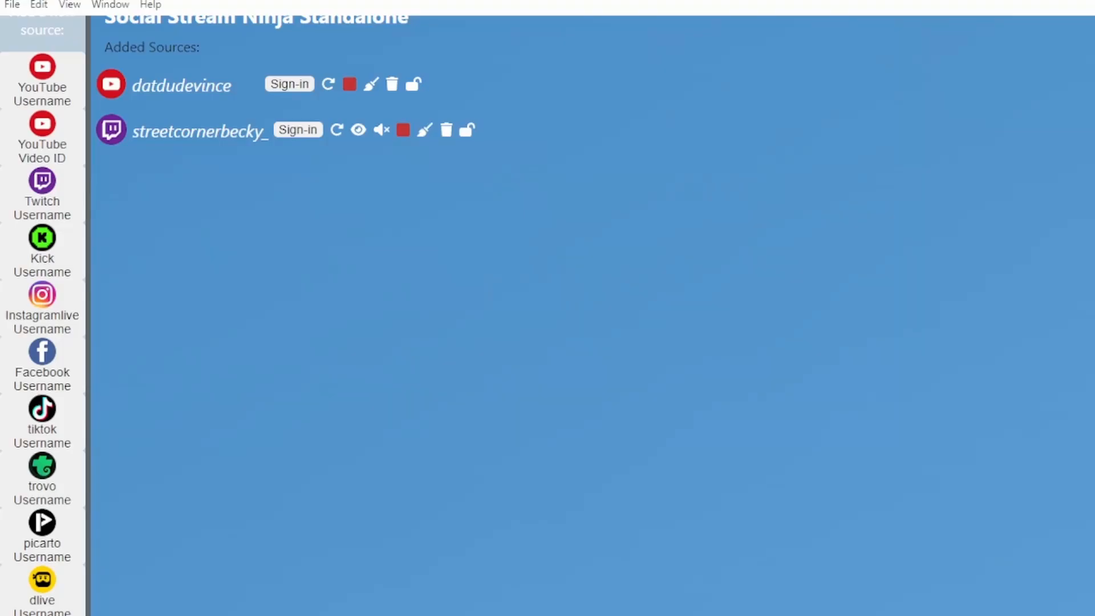
Resize the Social Stream Ninja window so it fits the screen.
key("super+Down")
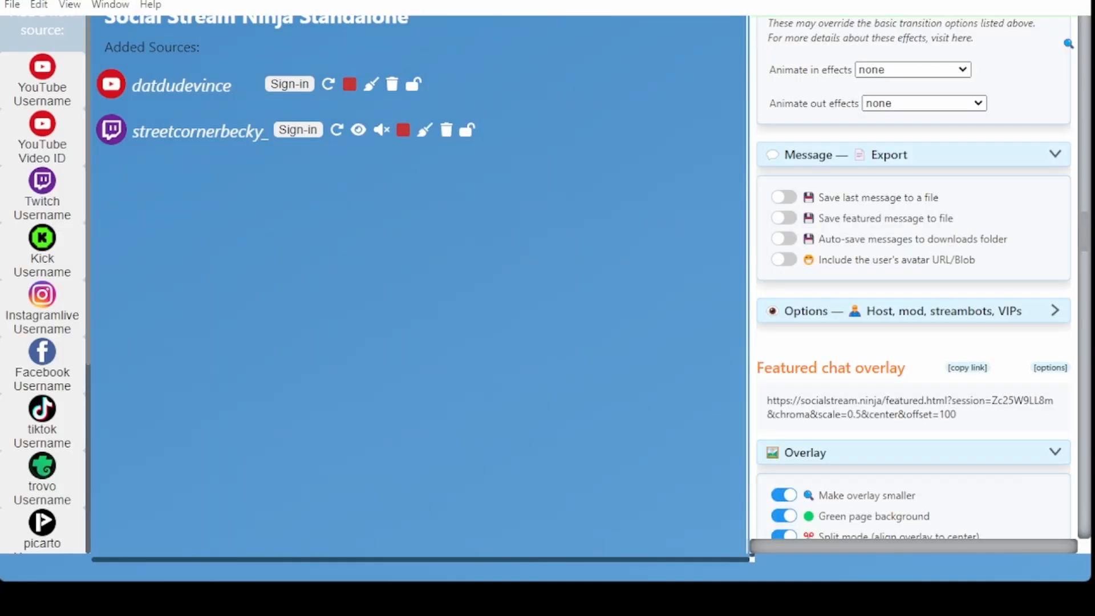
scroll(940, 239, "up", 3)
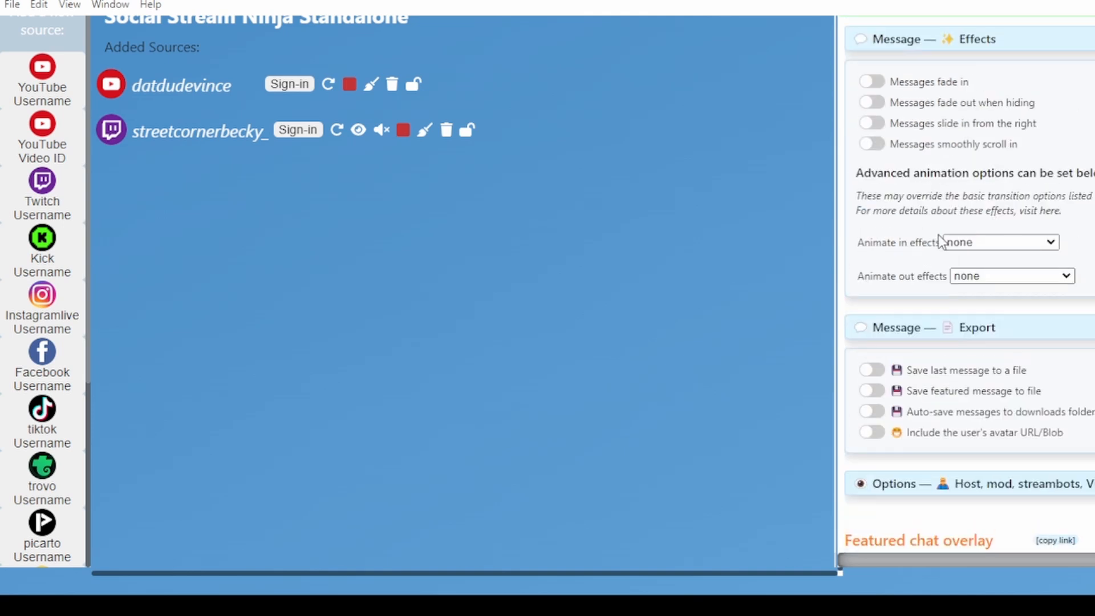
scroll(941, 242, "up", 15)
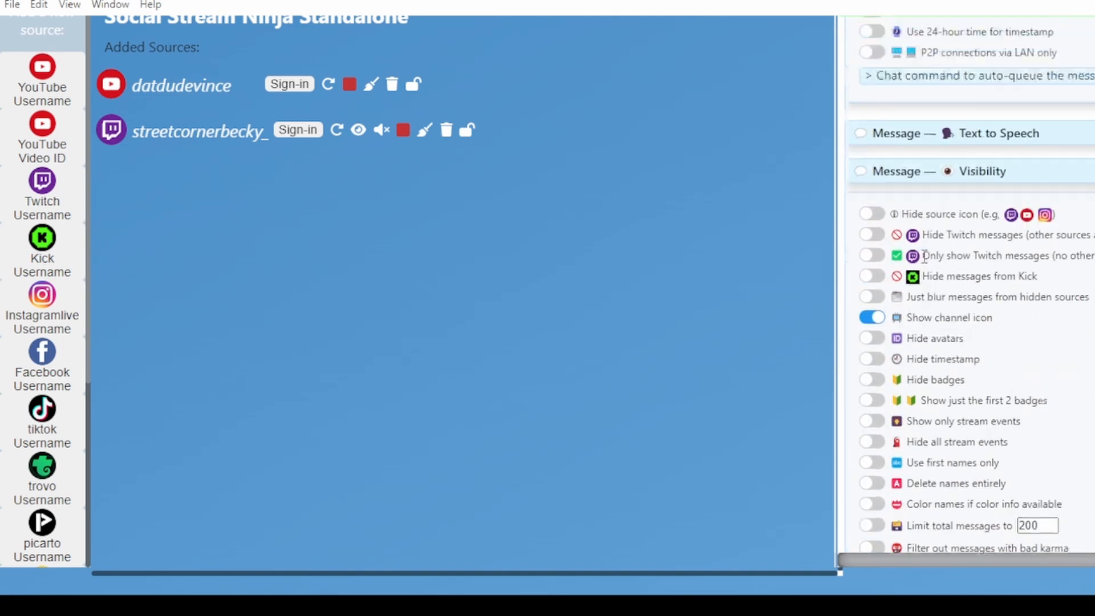
scroll(924, 255, "up", 15)
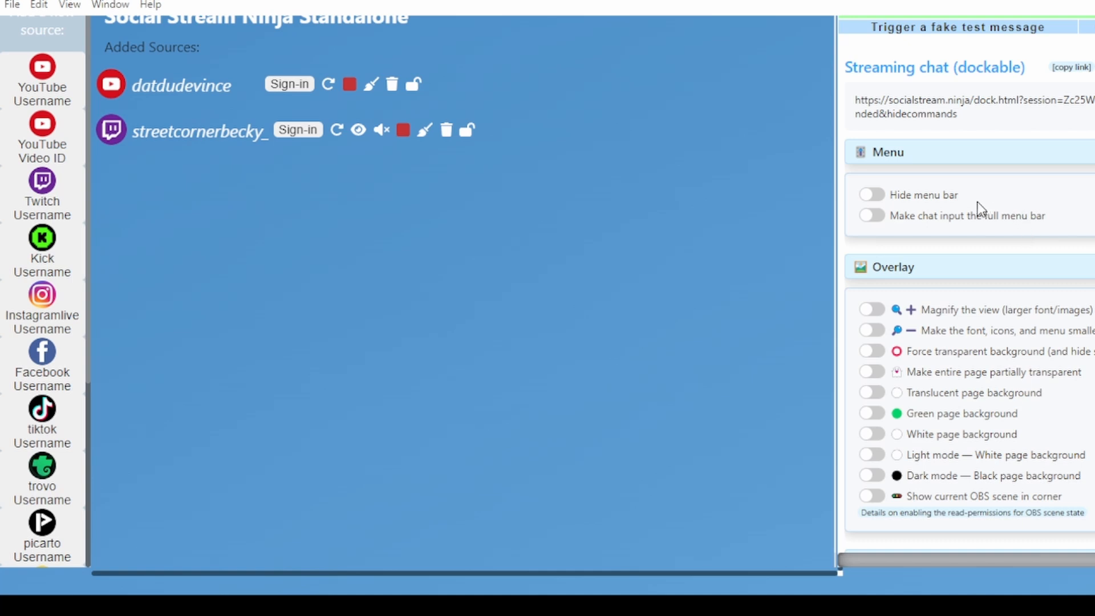
scroll(984, 320, "down", 1)
scroll(985, 319, "down", 1)
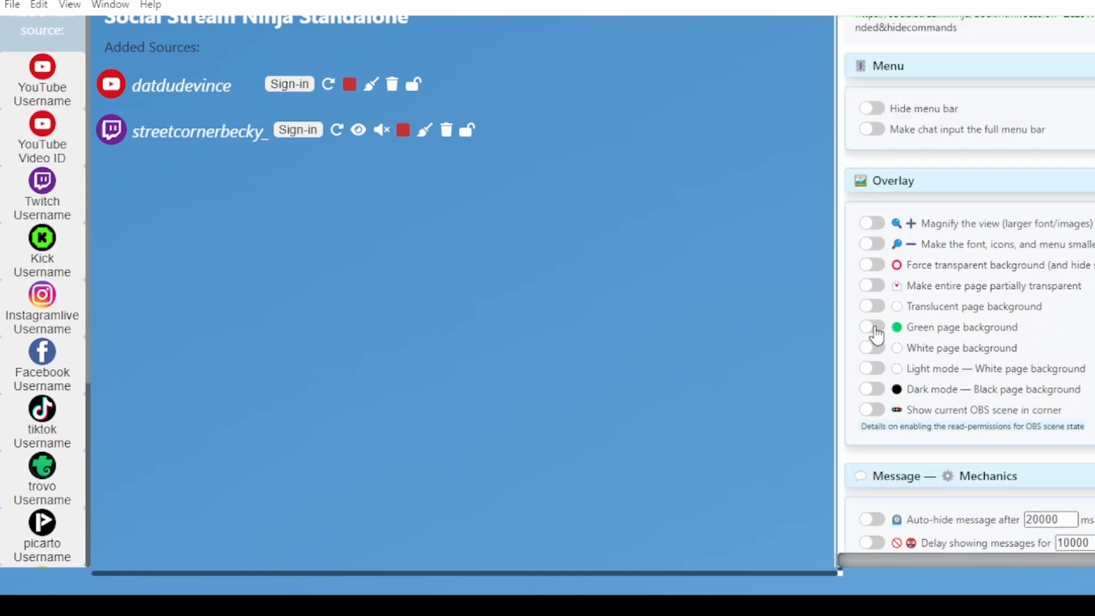
double_click(873, 1)
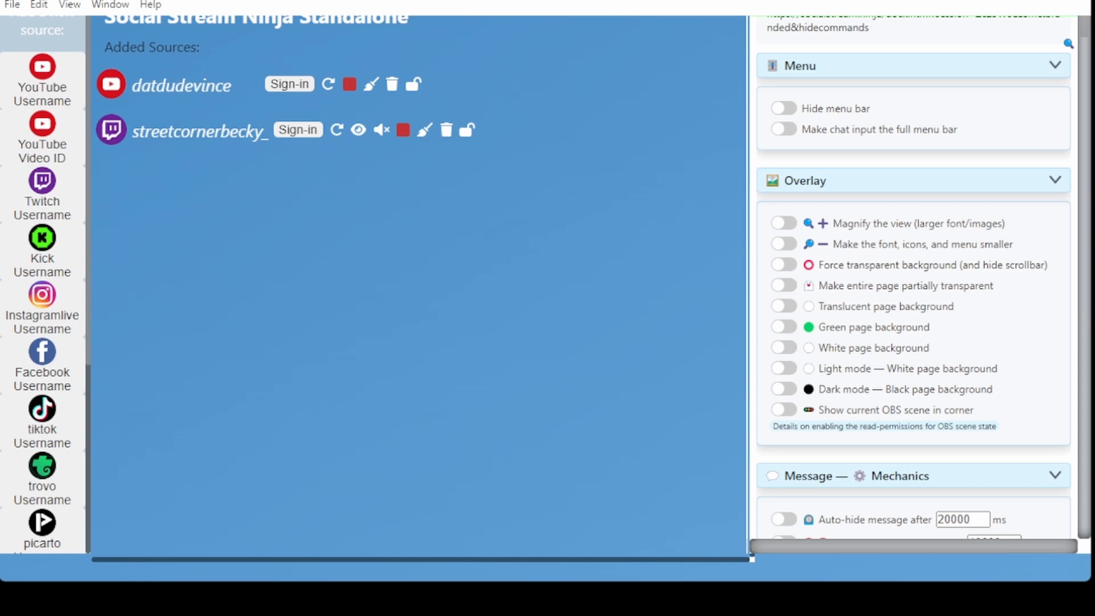
Select the full Streaming chat (dockable) URL in the options panel.
scroll(801, 334, "down", 1)
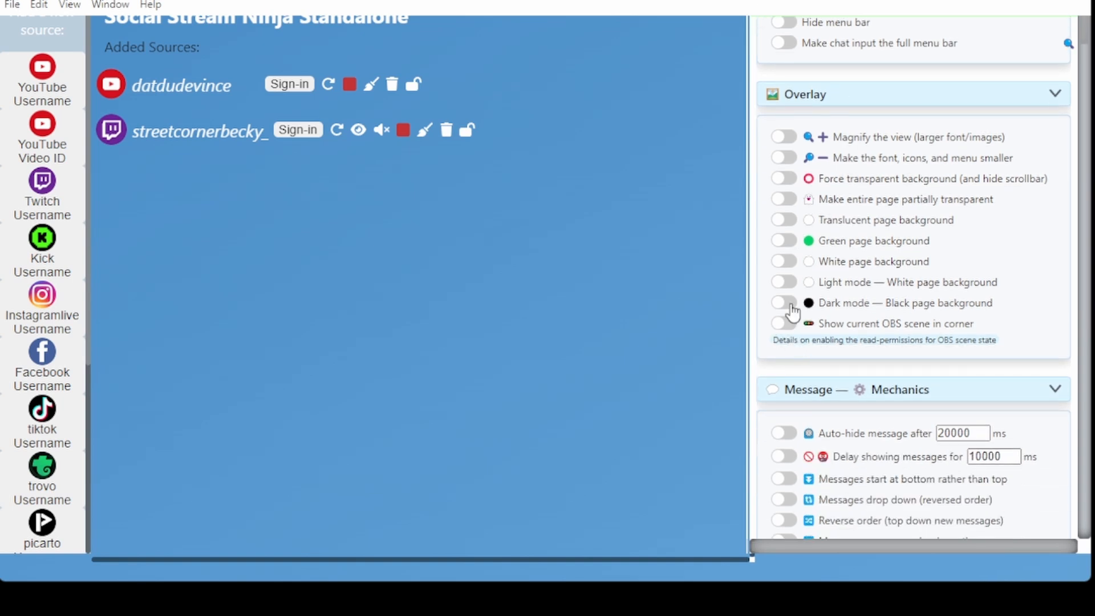
scroll(793, 311, "down", 3)
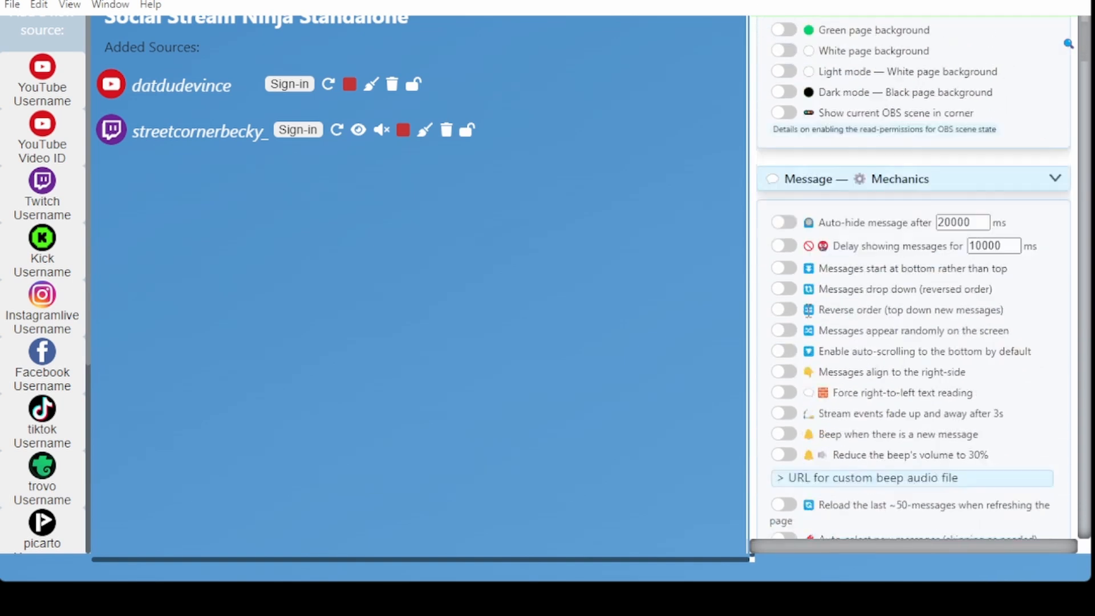
scroll(946, 279, "down", 1)
scroll(947, 280, "down", 3)
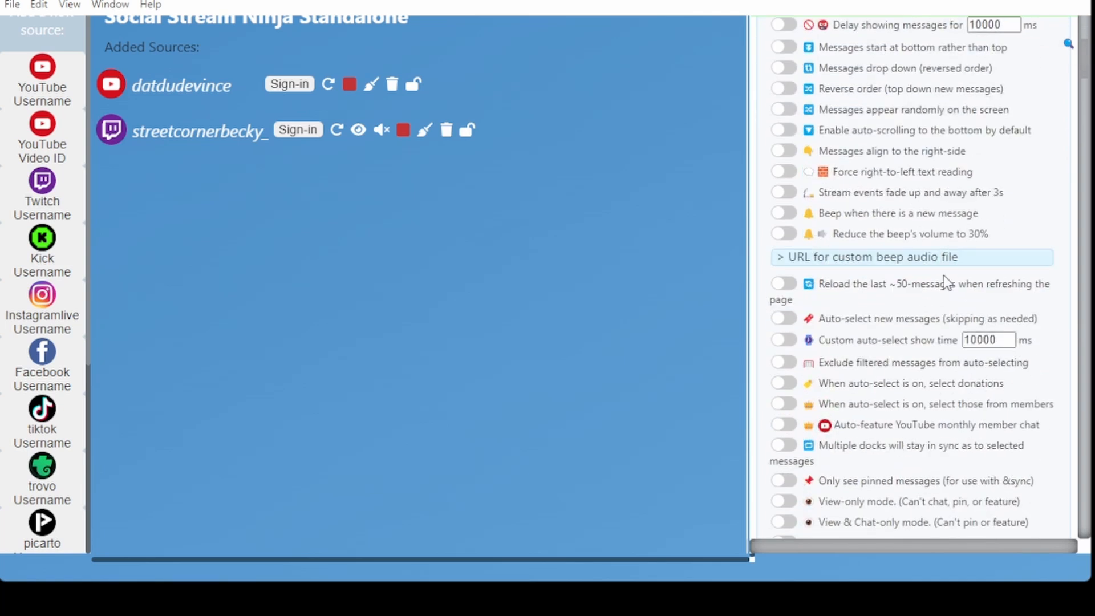
scroll(943, 279, "up", 10)
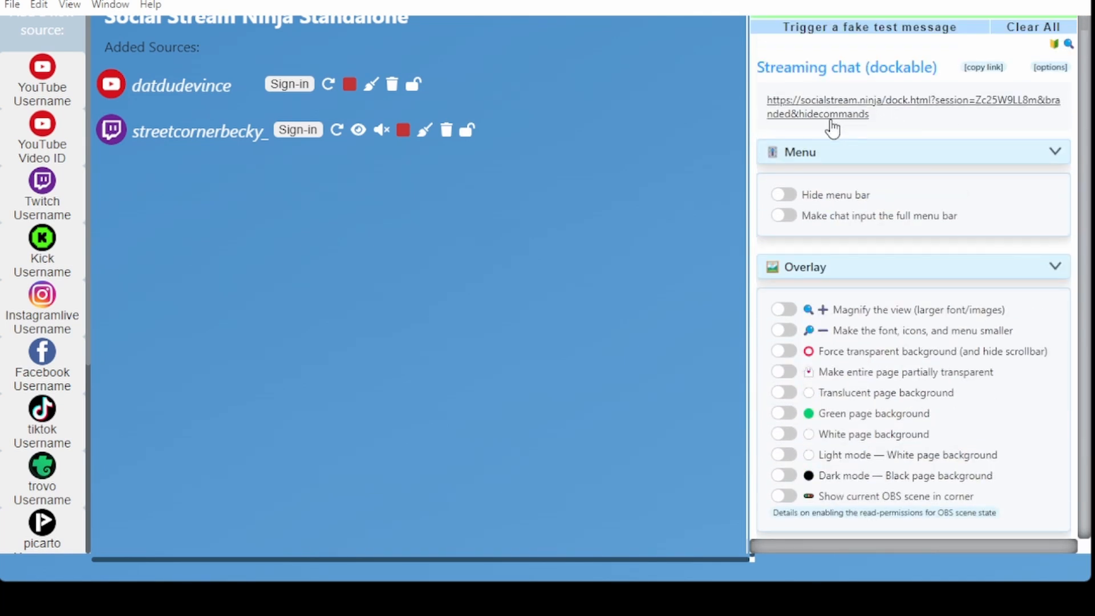
left_click_drag(895, 118, 445, 118)
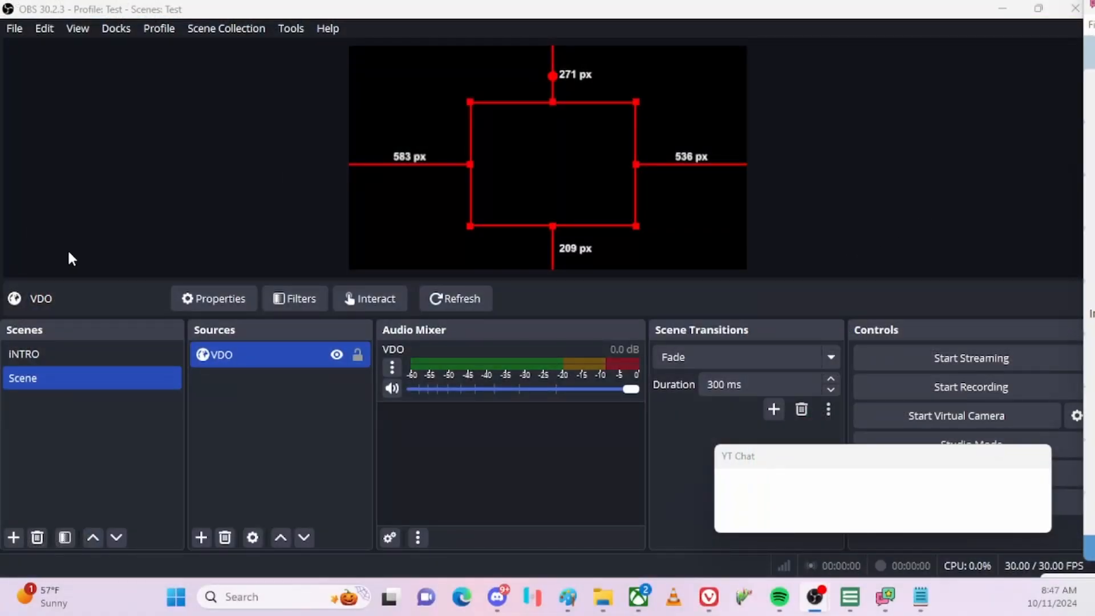
Delete the old Social Stream Ninja custom browser dock.
left_click(171, 158)
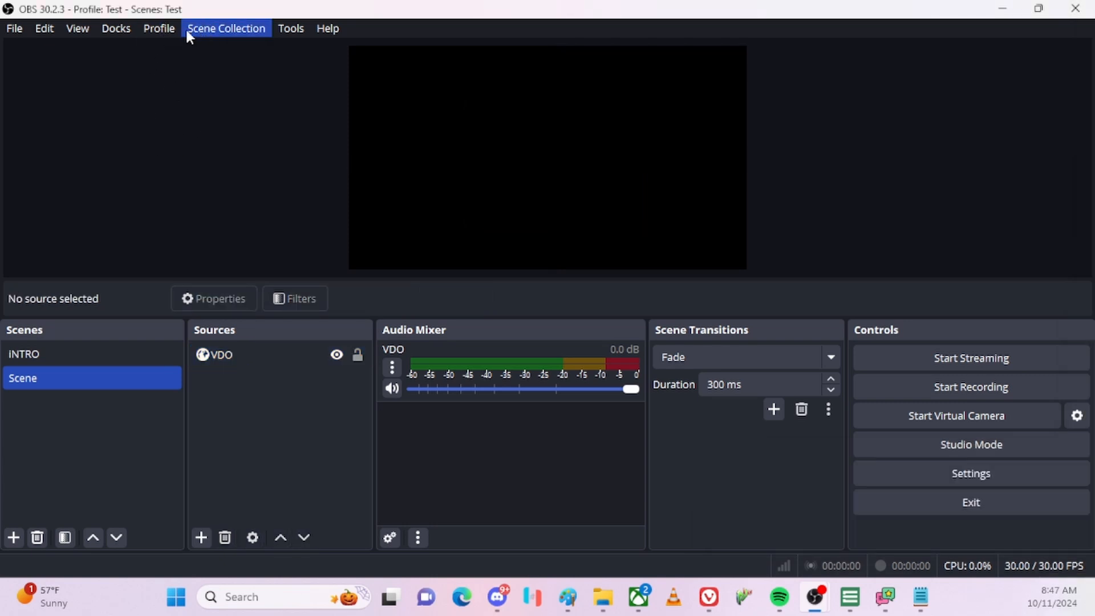
left_click(116, 34)
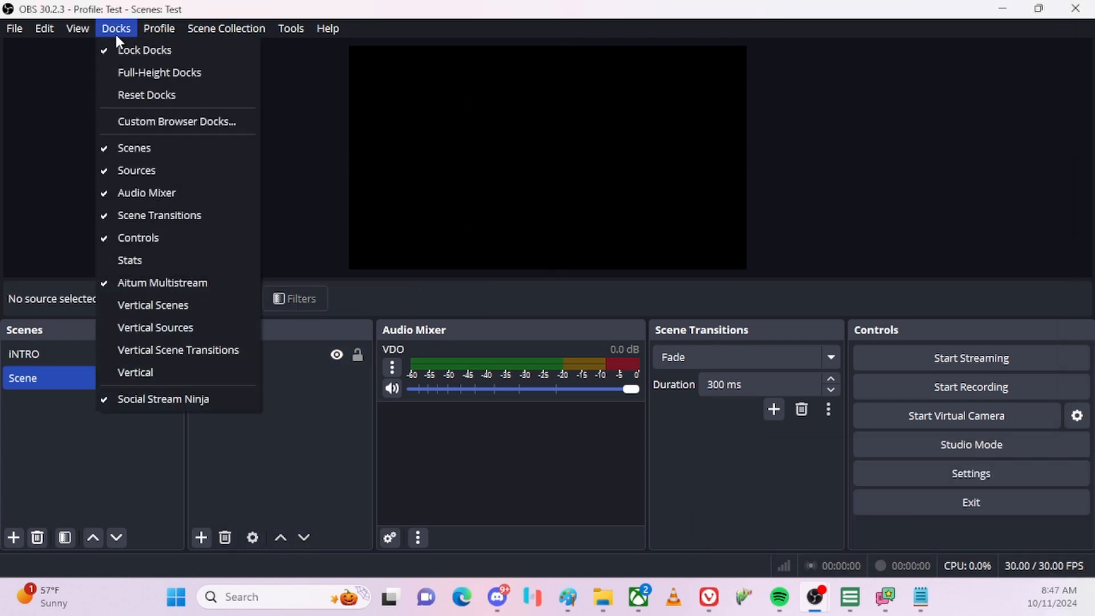
left_click(172, 121)
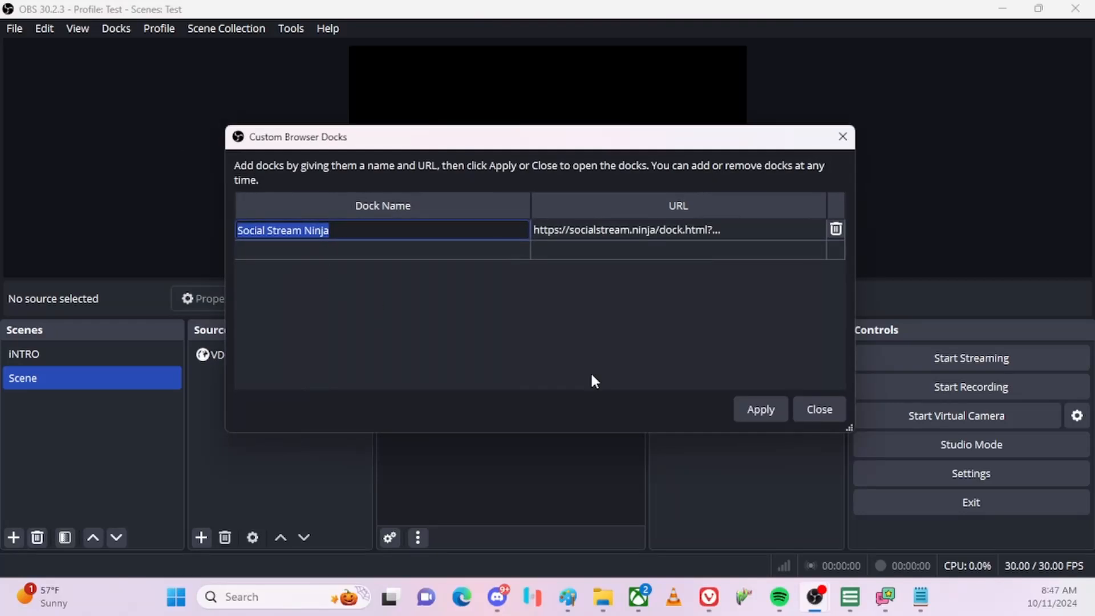
left_click(836, 228)
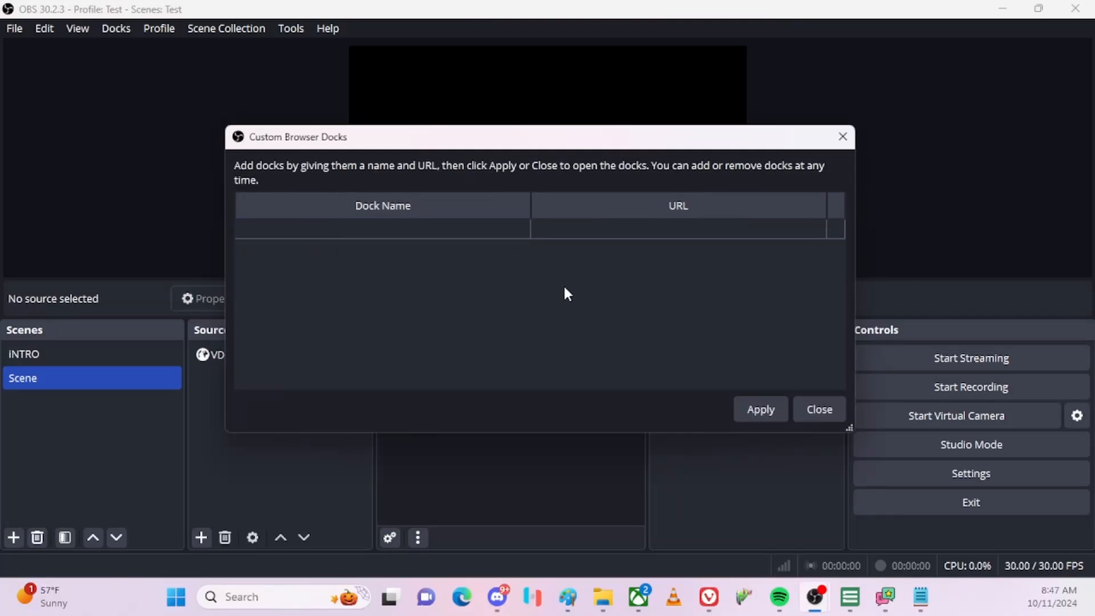
Add a custom browser dock named SSN with the pasted Social Stream Ninja dock link and apply it.
left_click(354, 229)
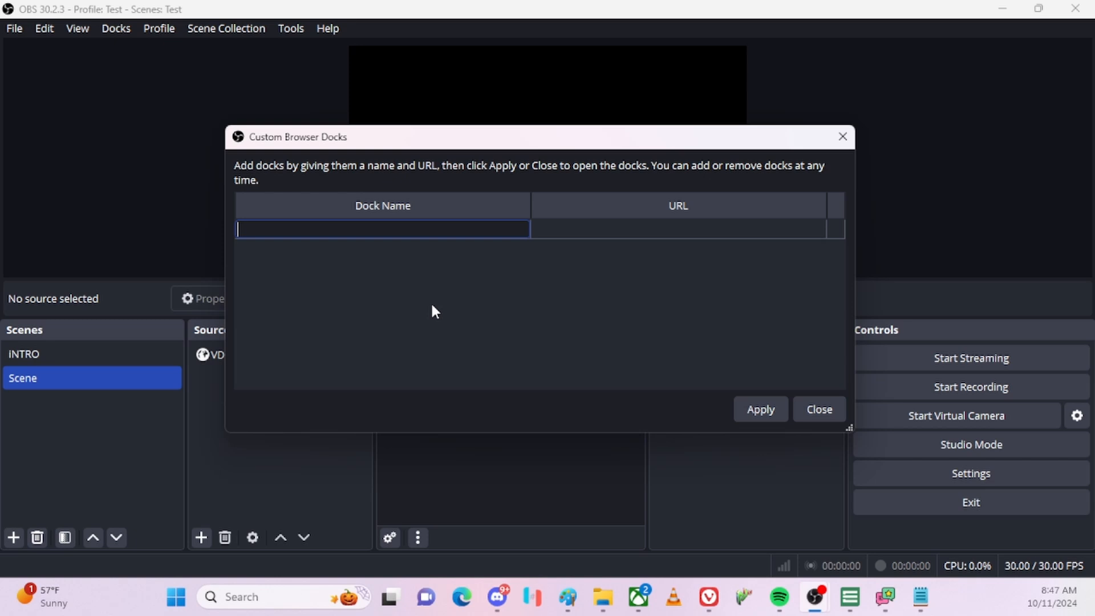
type("SSN")
key("Tab")
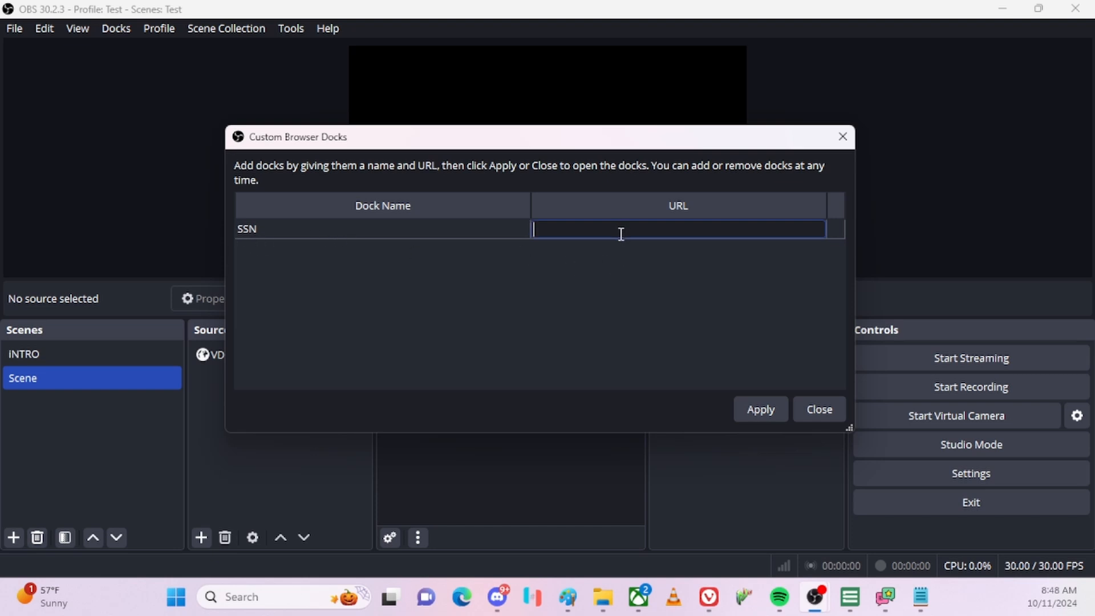
key("ctrl+v")
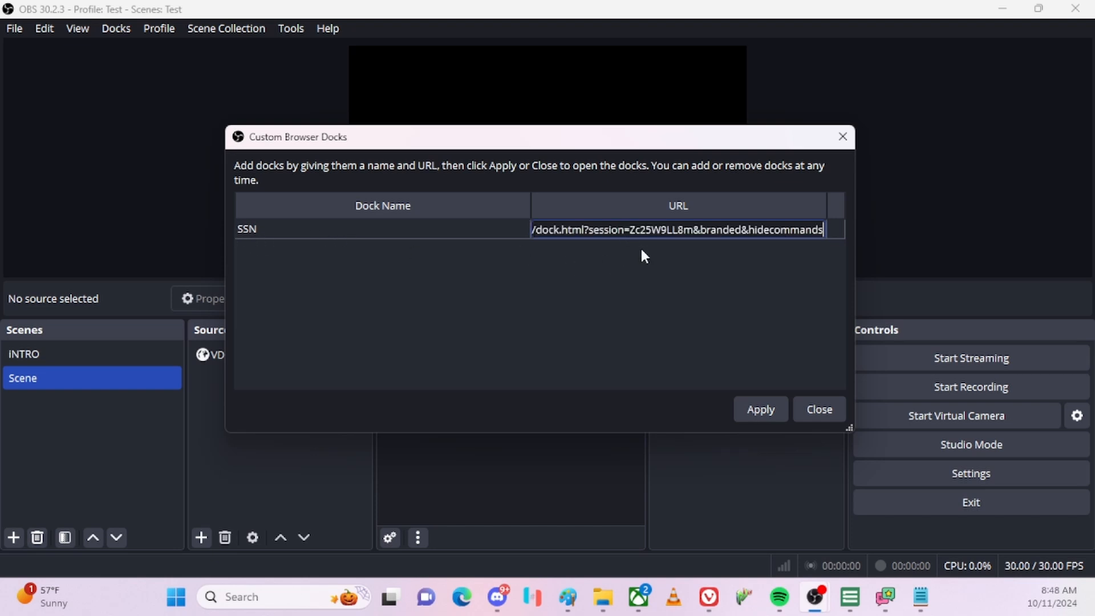
left_click(765, 412)
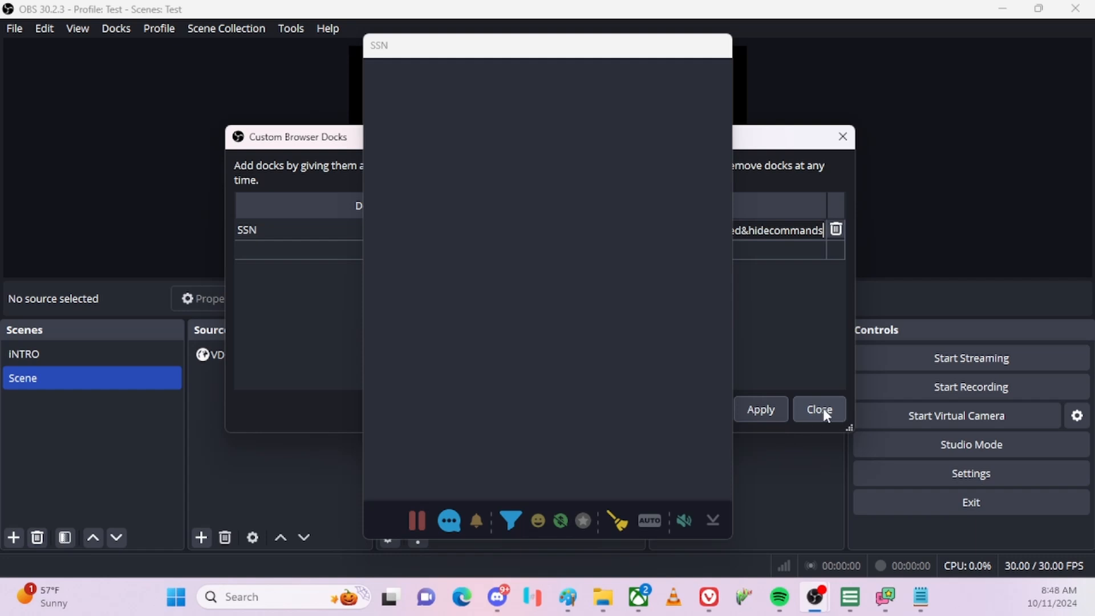
Close the dock settings and drag the SSN chat dock fully into view on the right.
left_click(823, 408)
left_click_drag(547, 49, 716, 29)
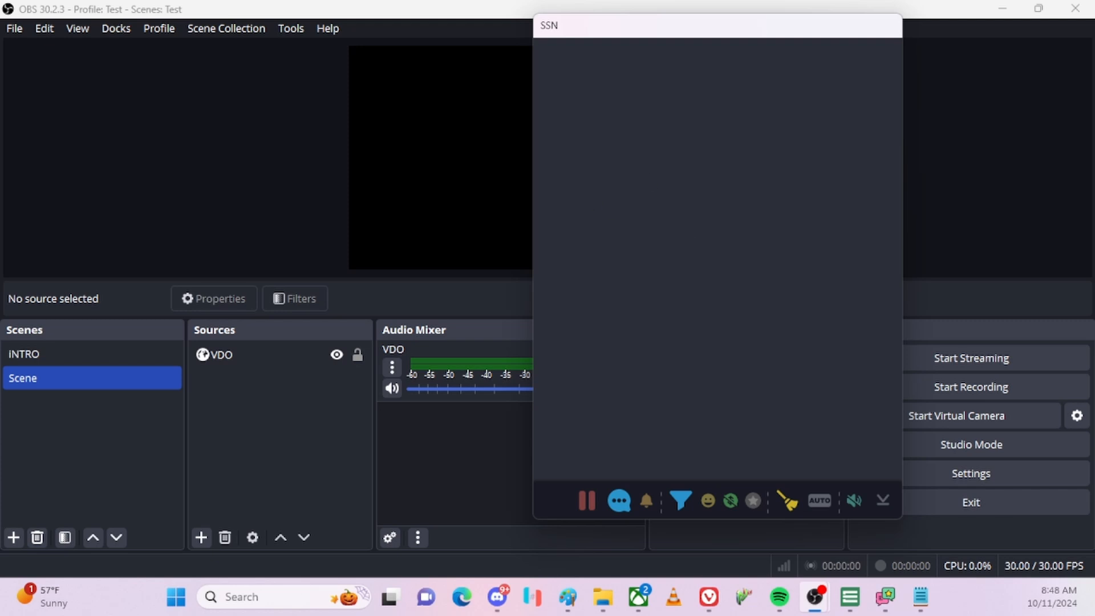
key("alt+Tab")
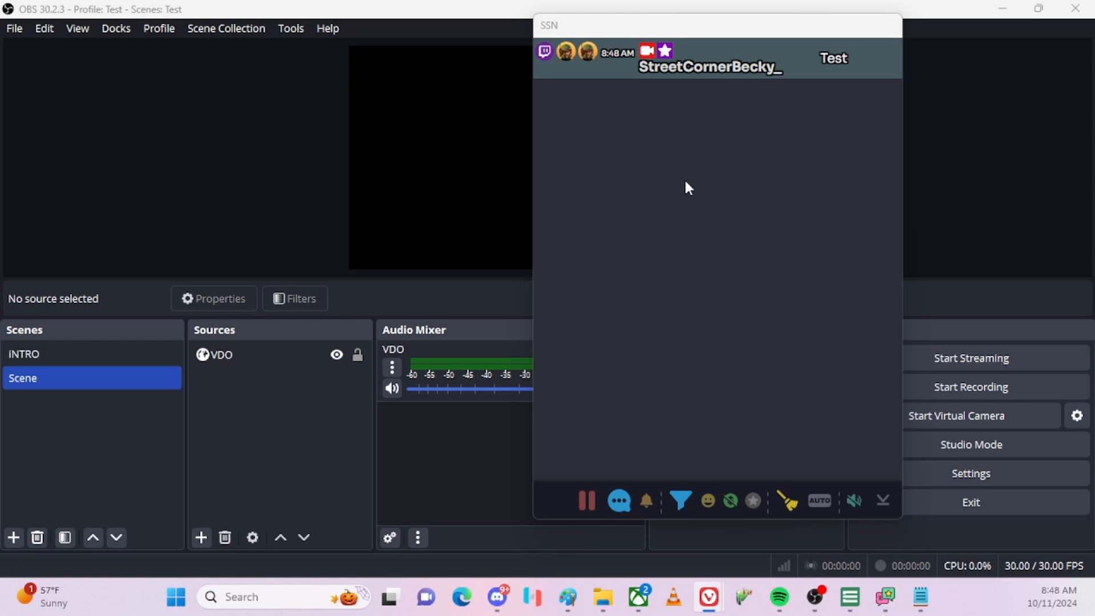
left_click_drag(684, 31, 788, 45)
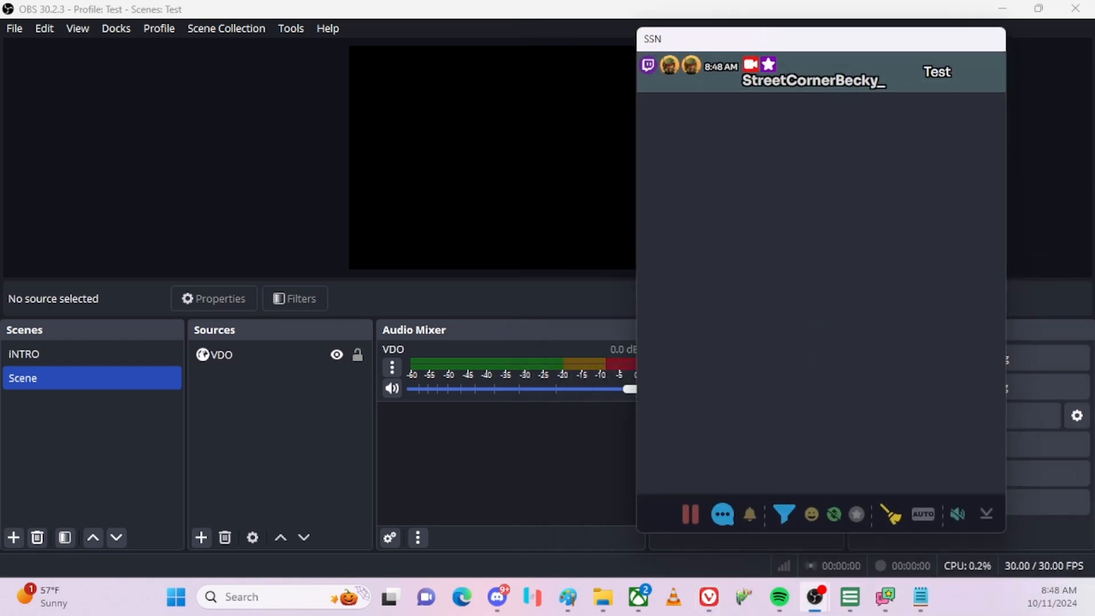
left_click_drag(811, 43, 828, 86)
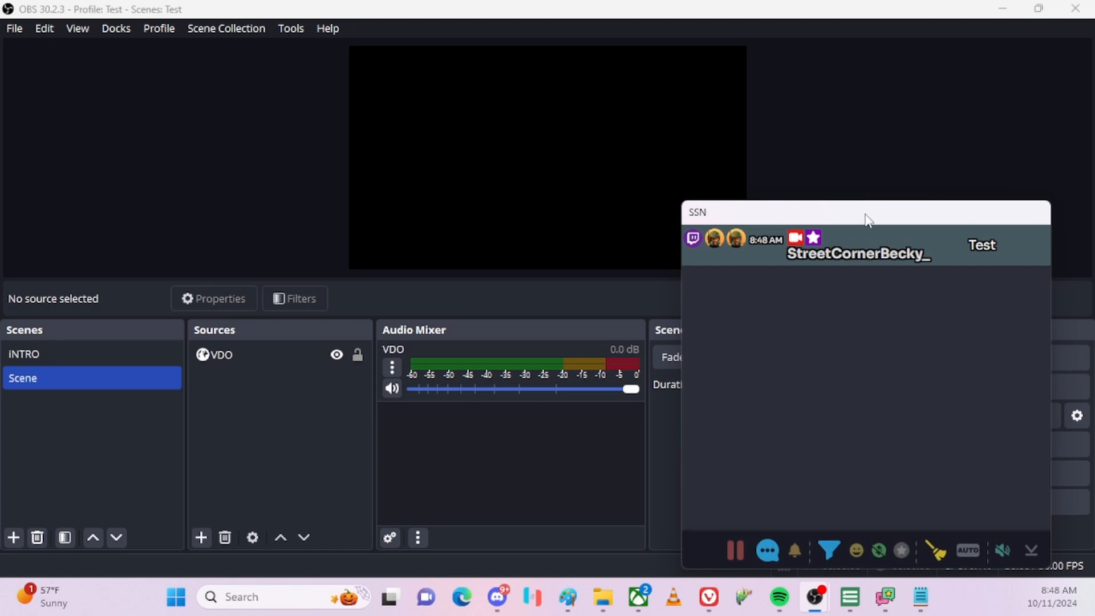
left_click_drag(867, 208, 767, 80)
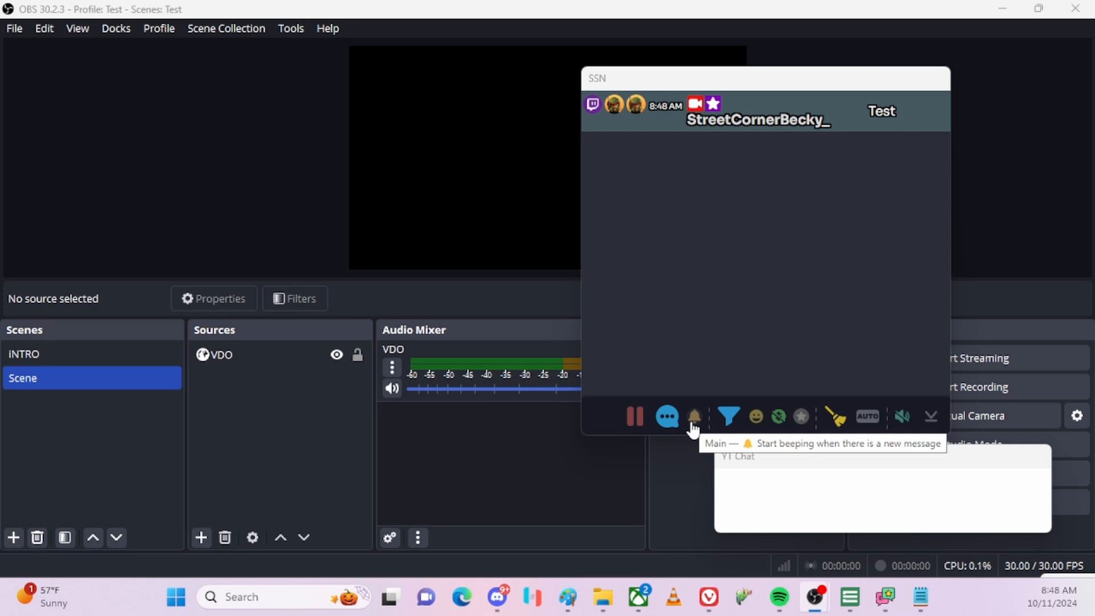
Toggle new-message beeping on and back off, and park the SSN dock at the right edge.
left_click(692, 426)
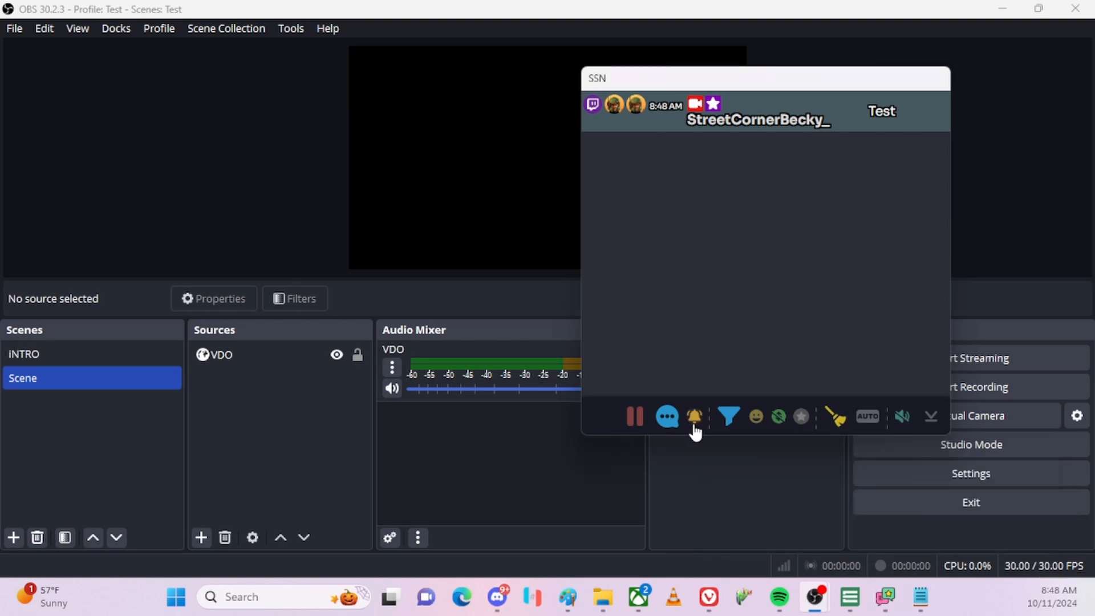
left_click(696, 426)
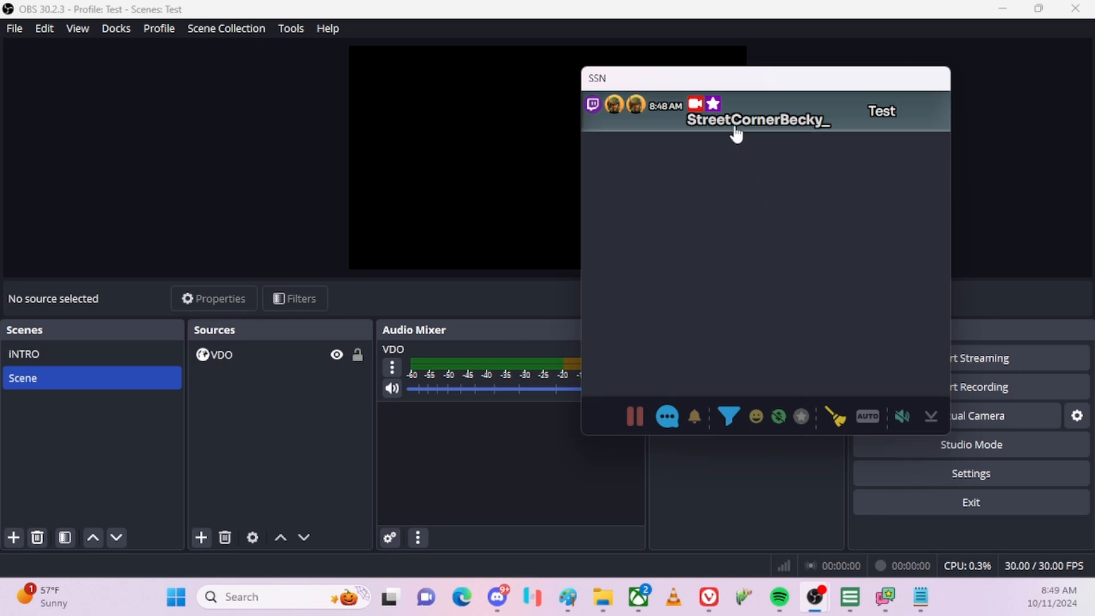
left_click_drag(650, 78, 795, 76)
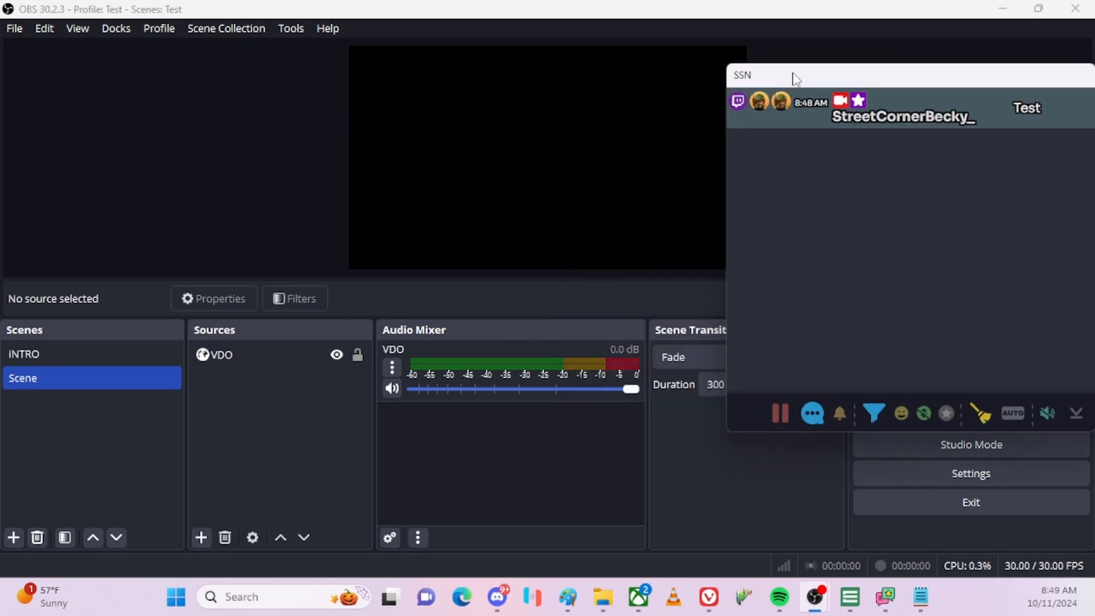
left_click(202, 536)
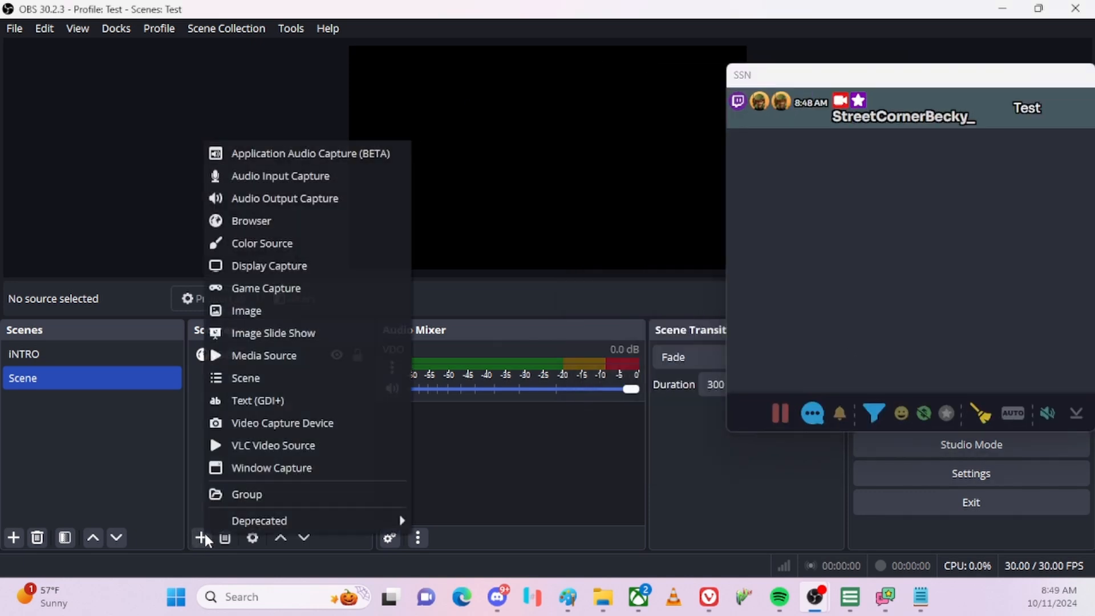
Add a new Browser source named Chat.
left_click(334, 220)
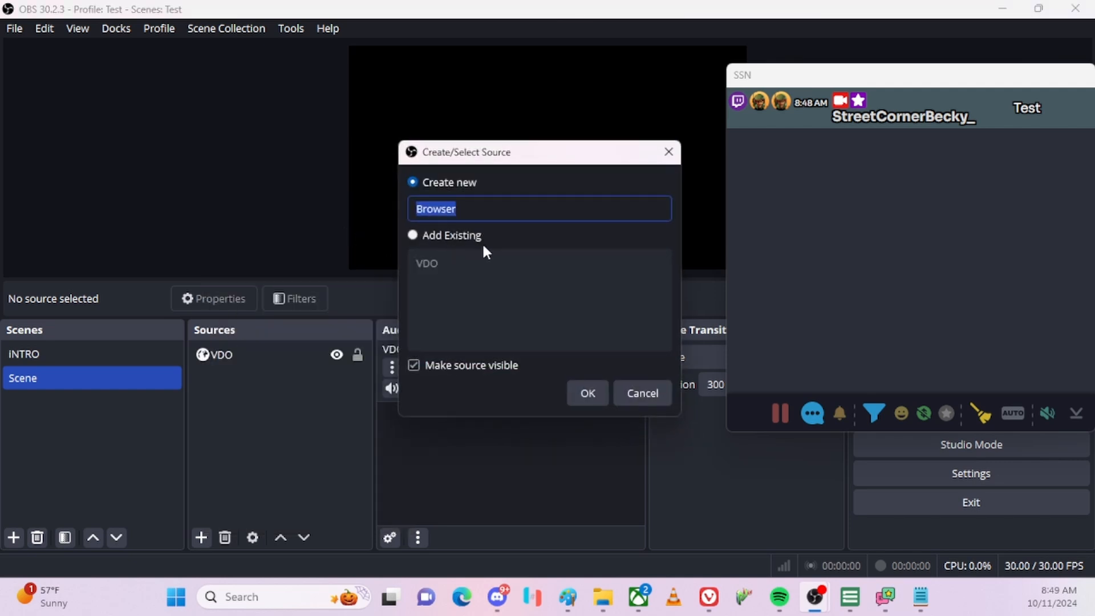
type("Chat")
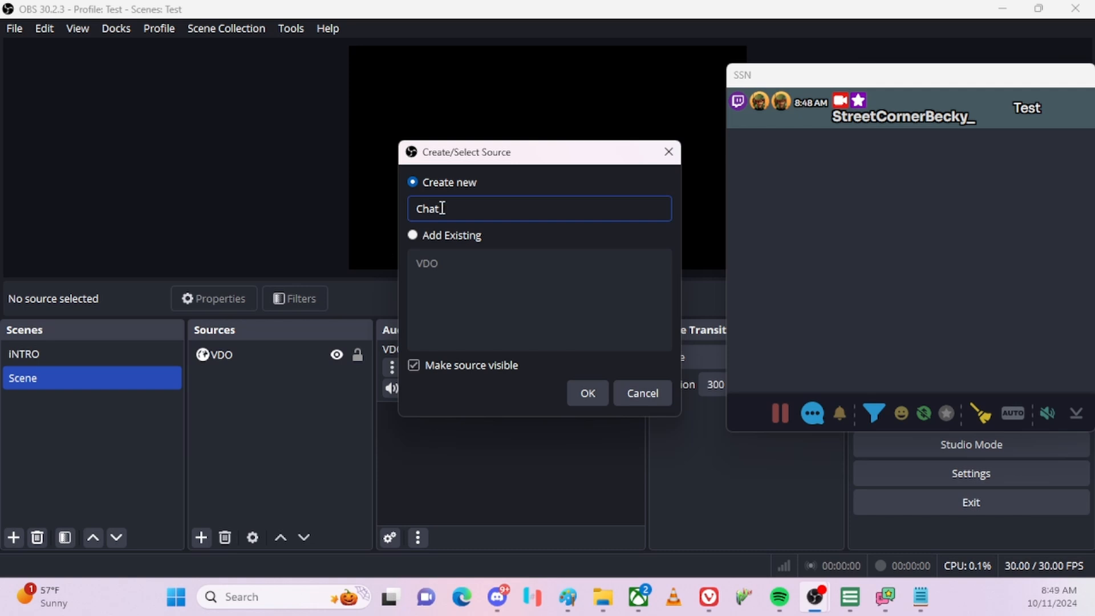
left_click(588, 392)
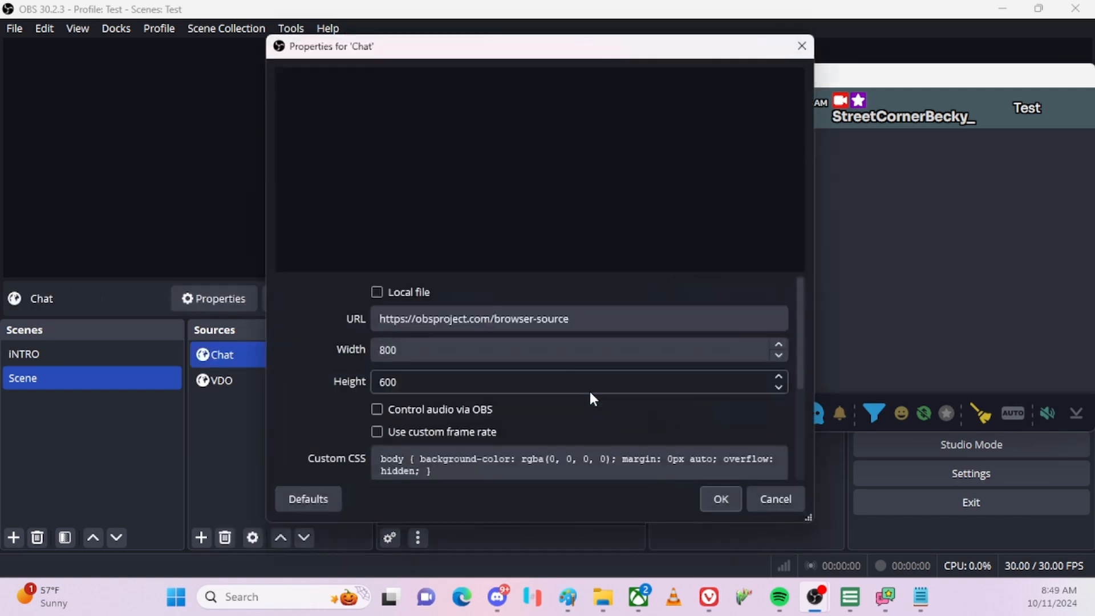
Replace its URL with the Social Stream Ninja dock link and set the width to 400.
triple_click(600, 312)
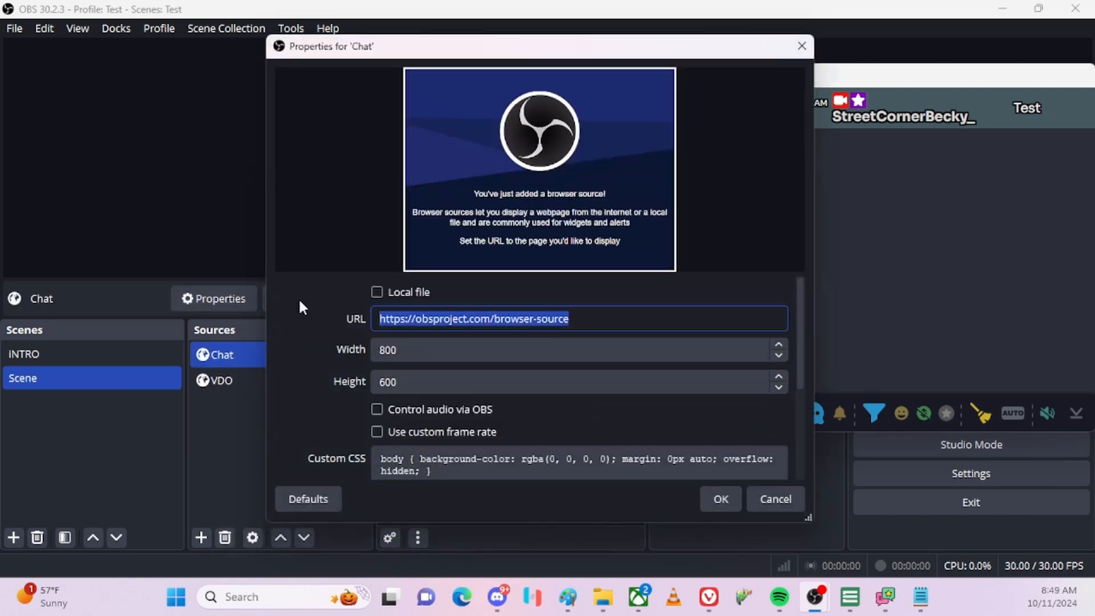
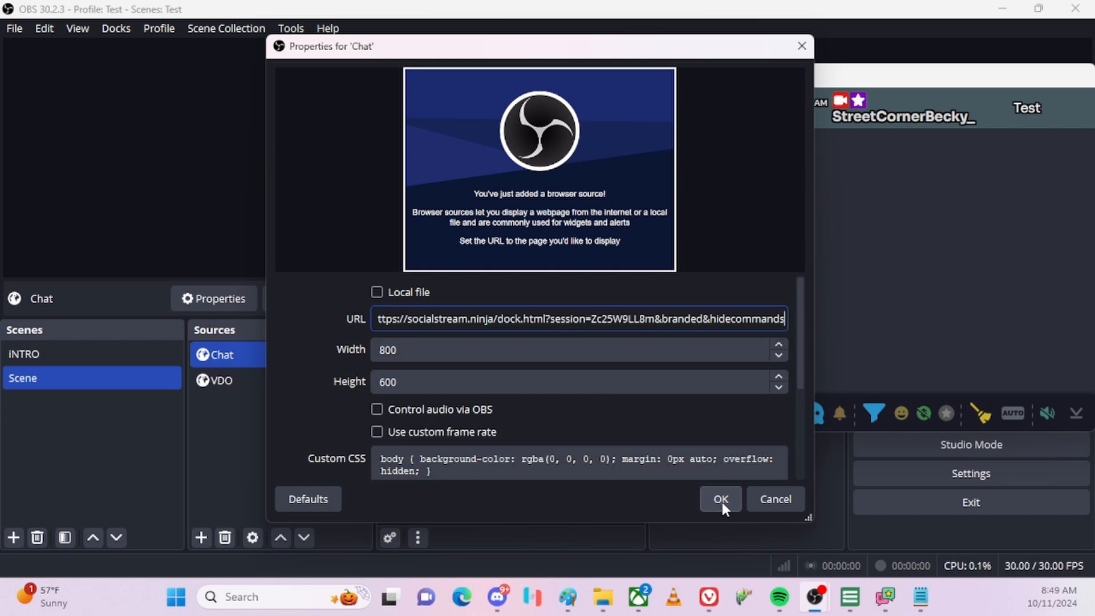
left_click(430, 350)
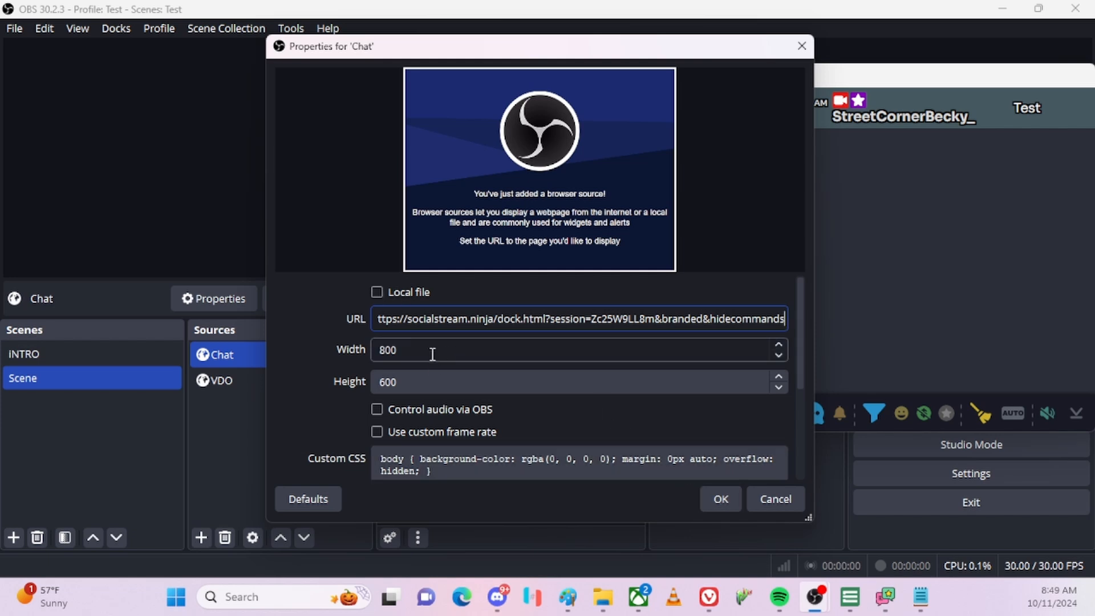
double_click(391, 349)
type("400")
key("Tab")
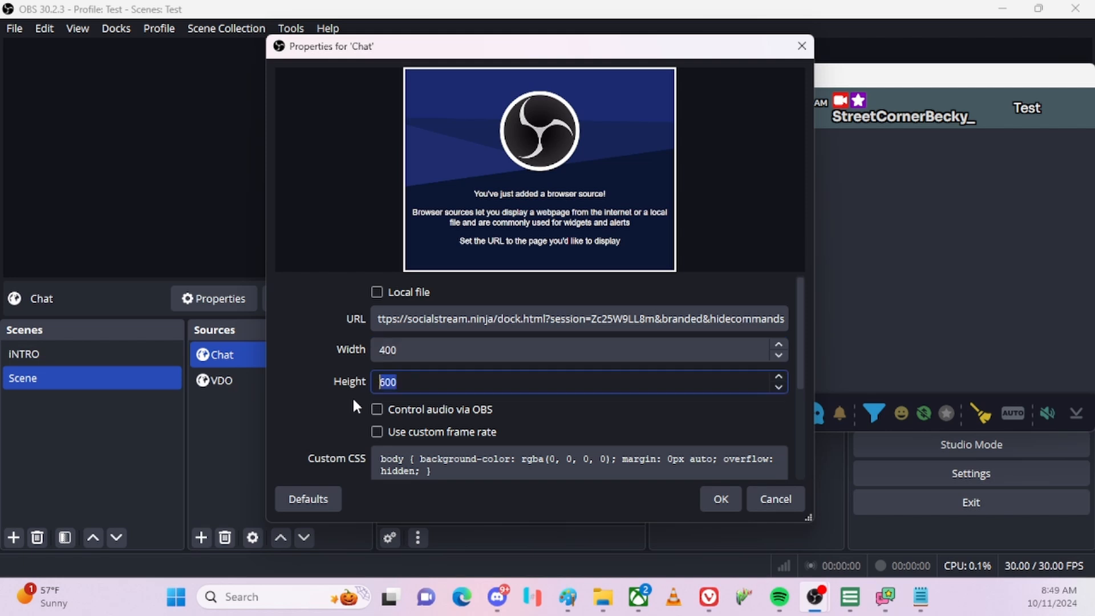
Set the Chat source height to 400, confirm, and move it to the canvas's right side.
type("400")
left_click(721, 501)
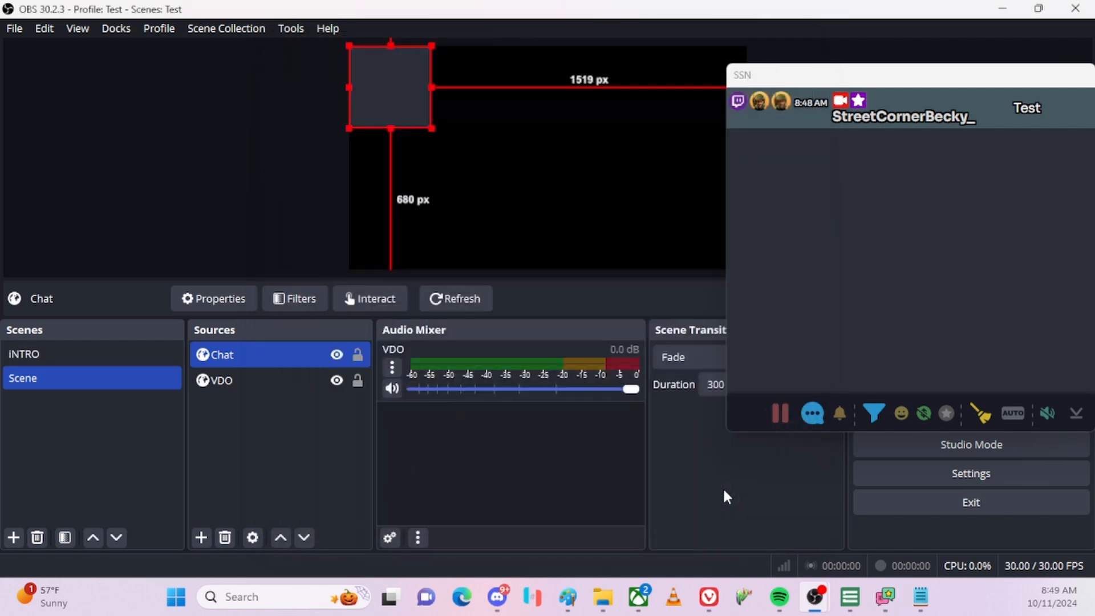
left_click_drag(399, 97, 705, 226)
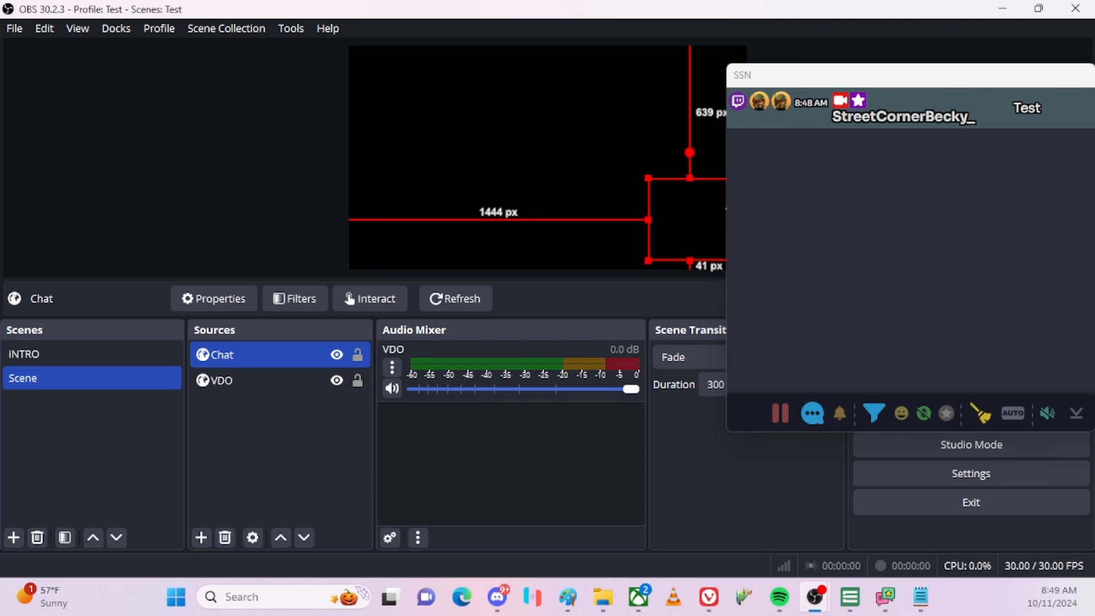
Nudge and resize the Chat source so it sits as a small box in the lower-right corner.
key("alt+Tab")
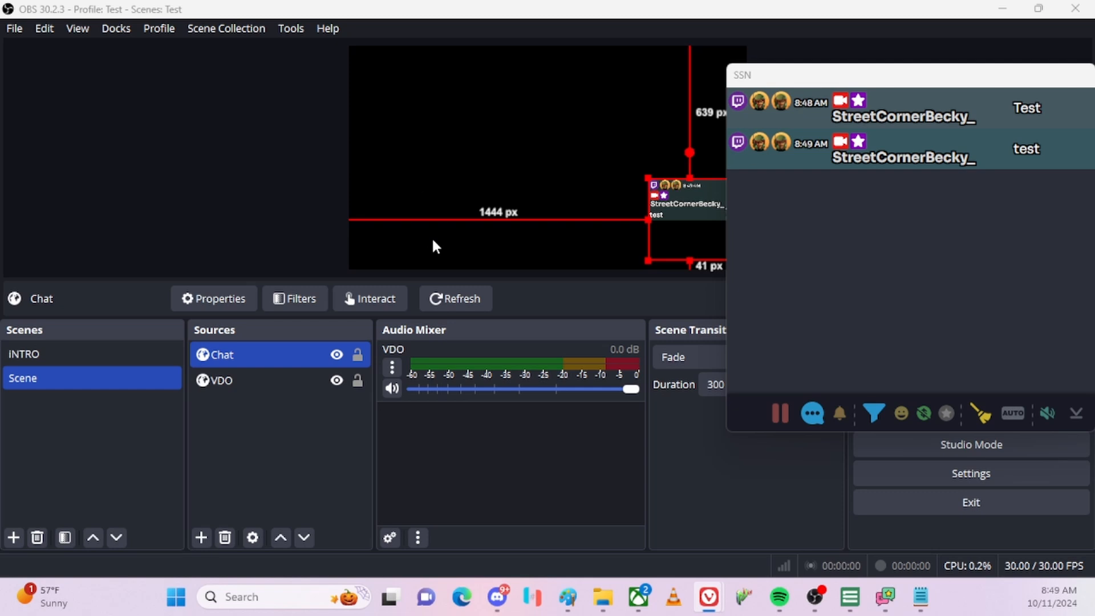
left_click(816, 36)
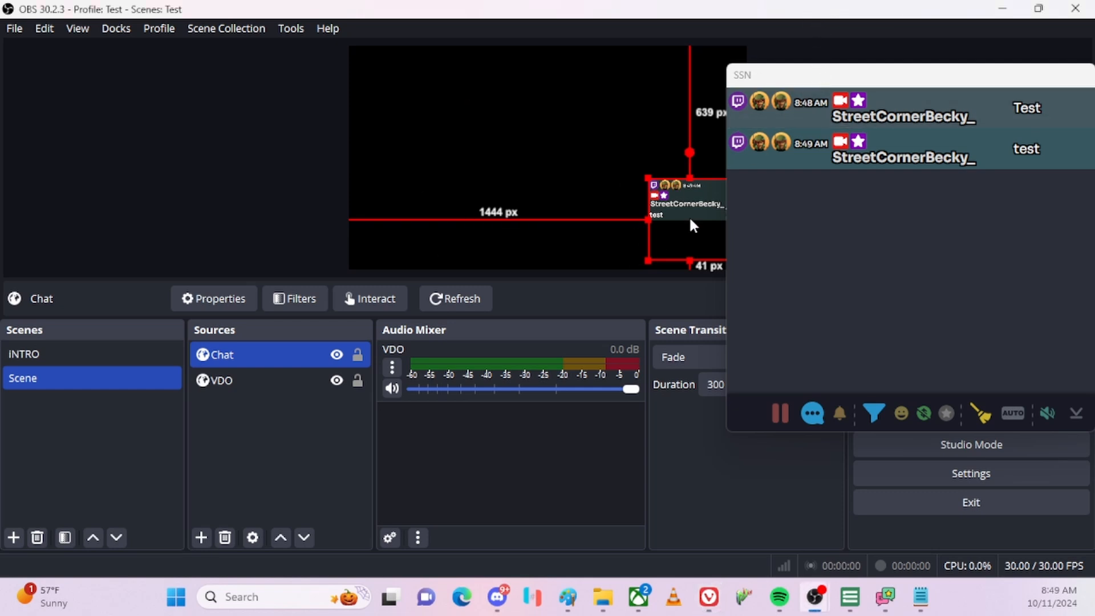
mouse_move(689, 215)
left_mouse_down()
mouse_move(676, 212)
mouse_move(693, 218)
left_mouse_up()
mouse_move(649, 172)
left_mouse_down()
mouse_move(563, 107)
mouse_move(618, 161)
mouse_move(646, 167)
left_mouse_up()
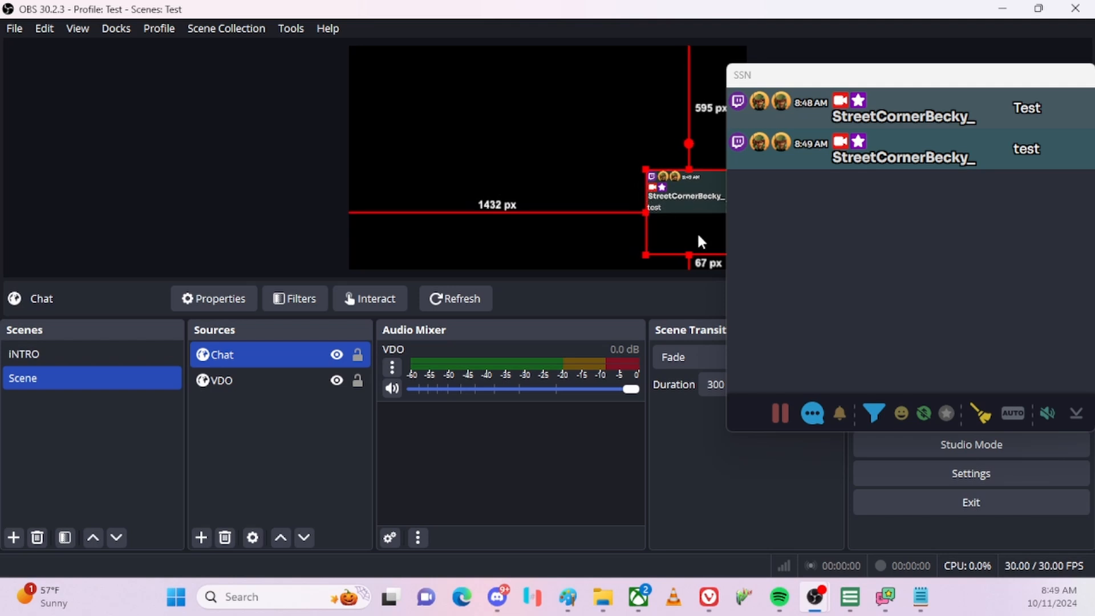
left_click_drag(696, 239, 703, 241)
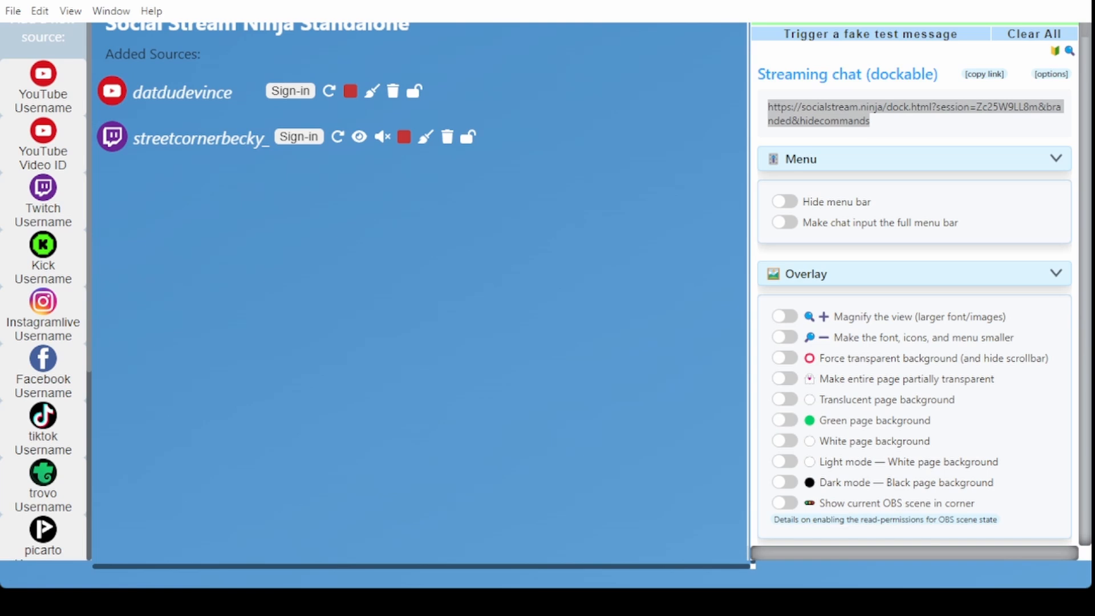
Find the Featured chat overlay settings and select its plain featured.html link.
scroll(881, 353, "down", 15)
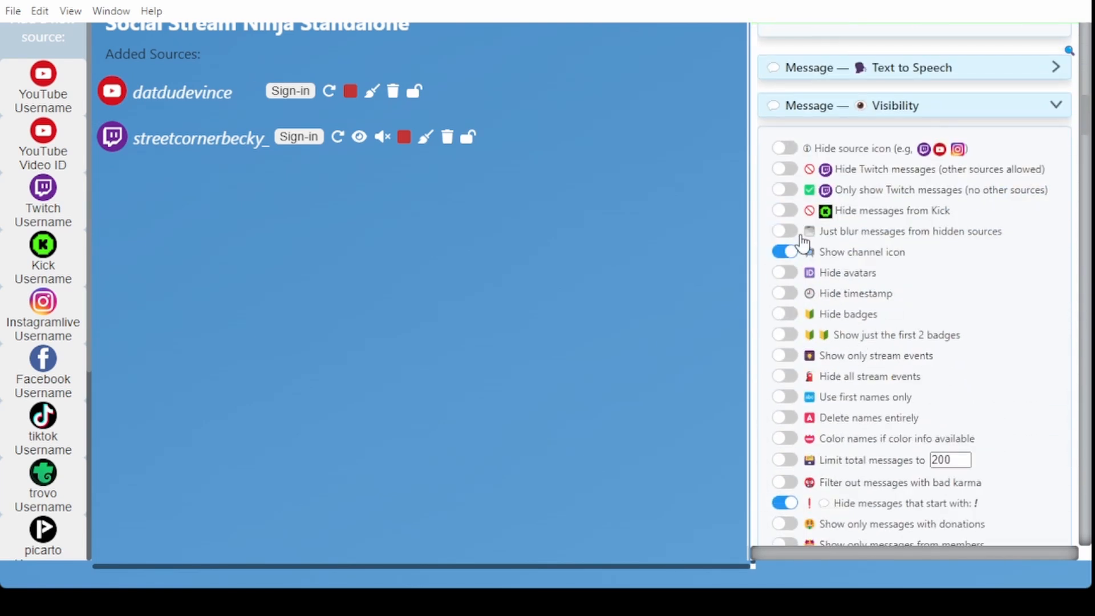
scroll(977, 361, "up", 12)
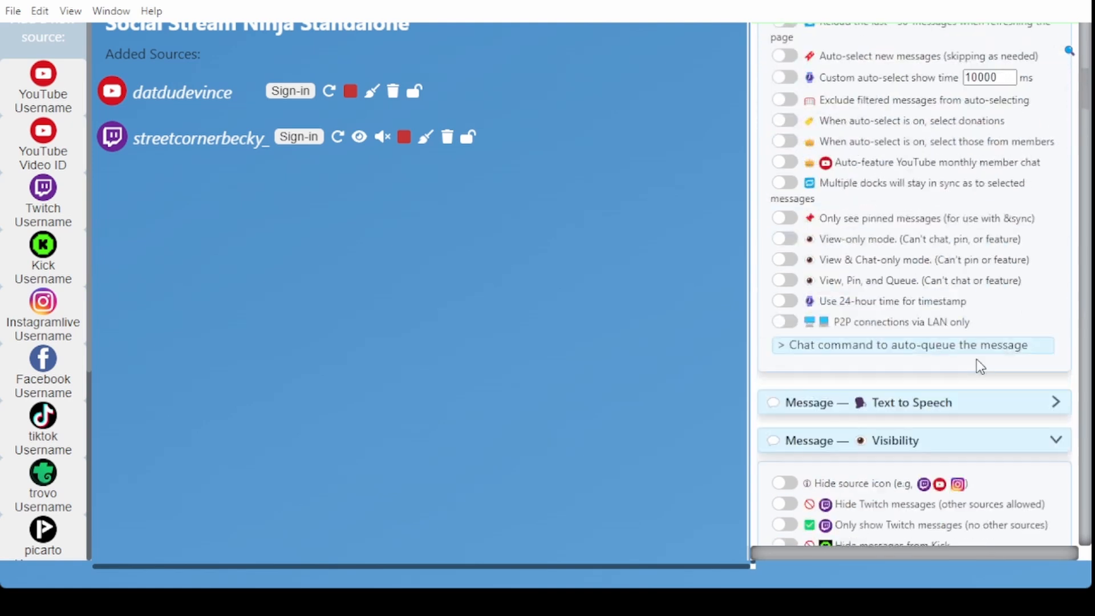
scroll(983, 358, "up", 4)
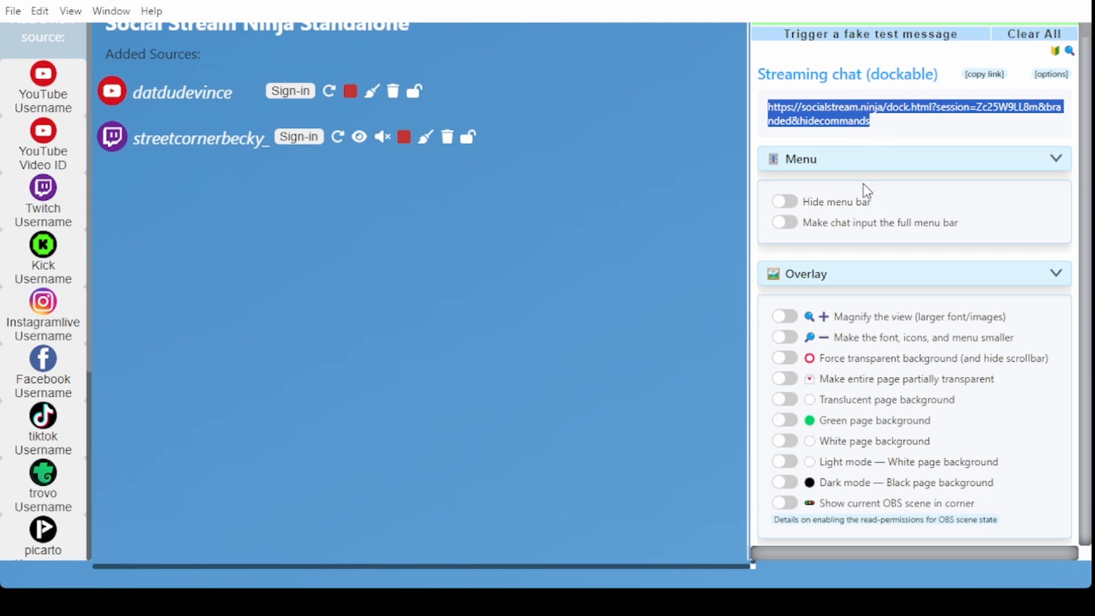
scroll(867, 258, "down", 1)
scroll(869, 258, "down", 20)
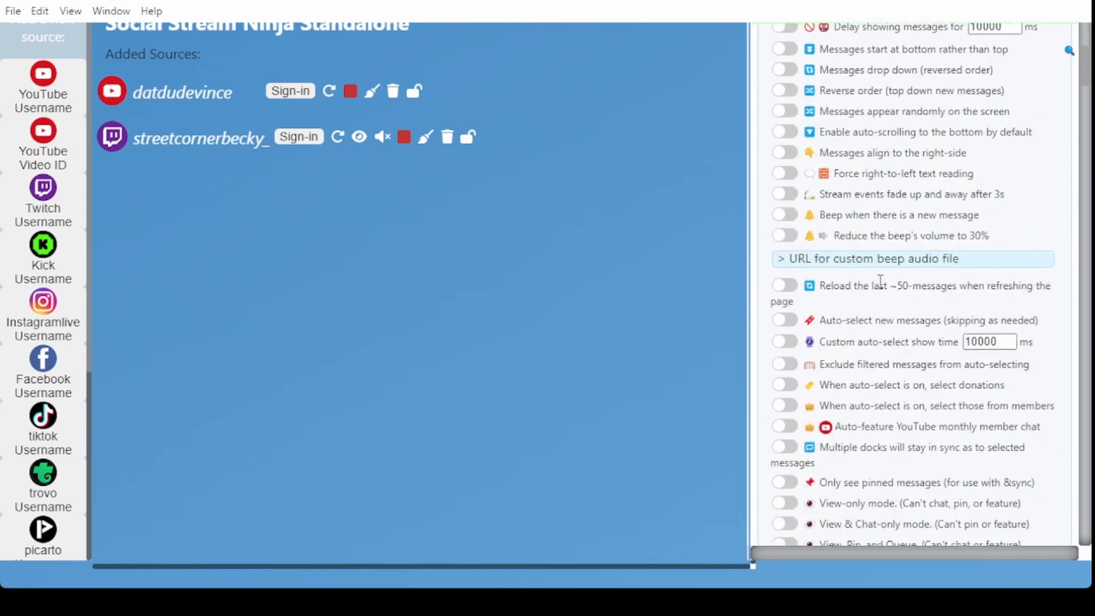
scroll(897, 306, "down", 10)
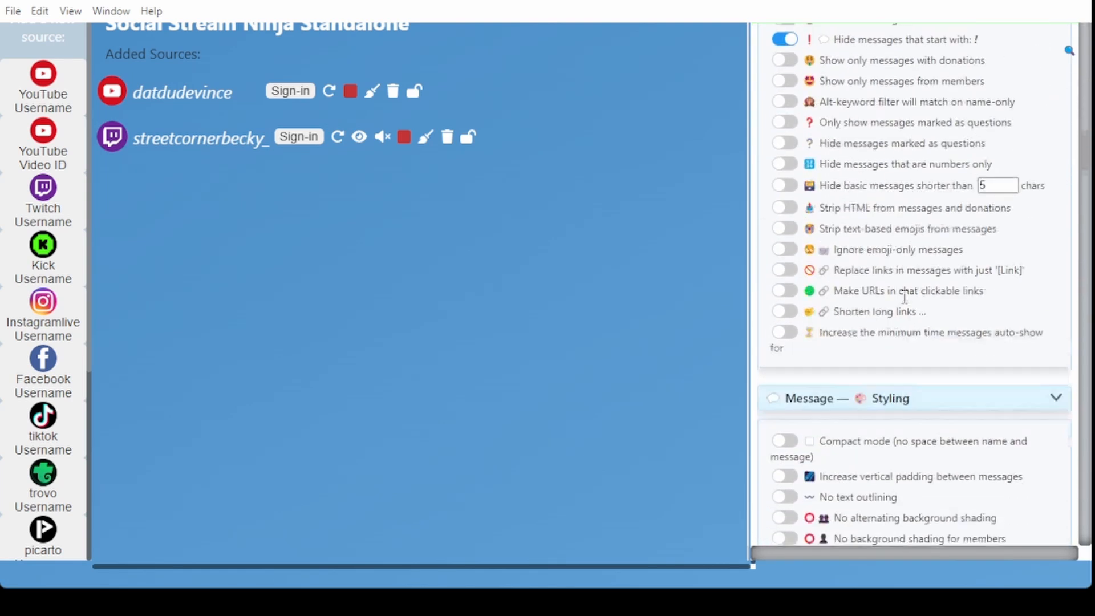
scroll(906, 305, "up", 15)
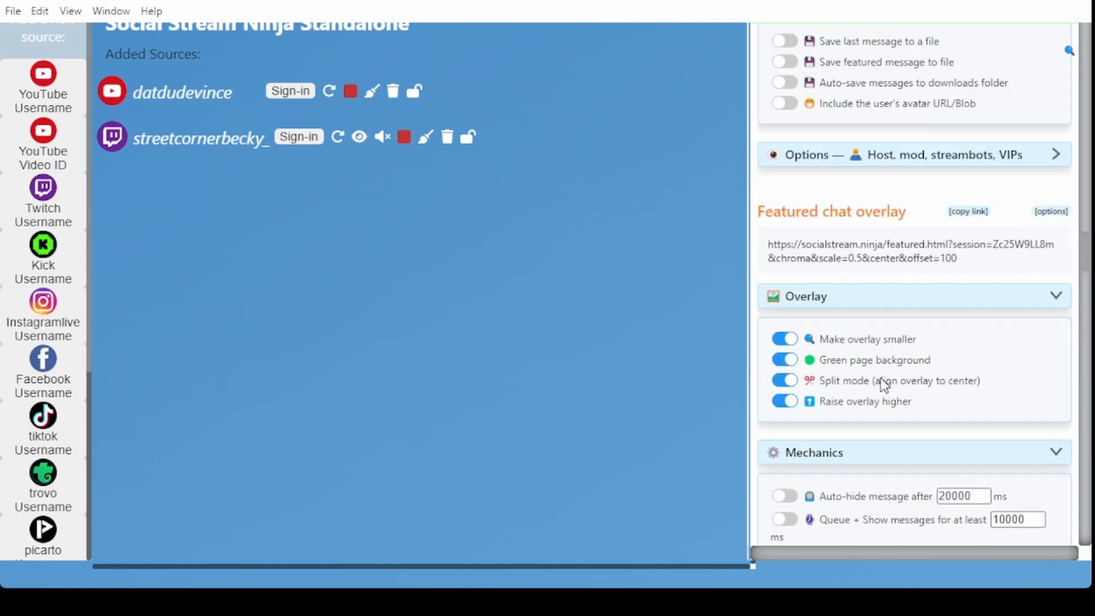
scroll(886, 379, "up", 1)
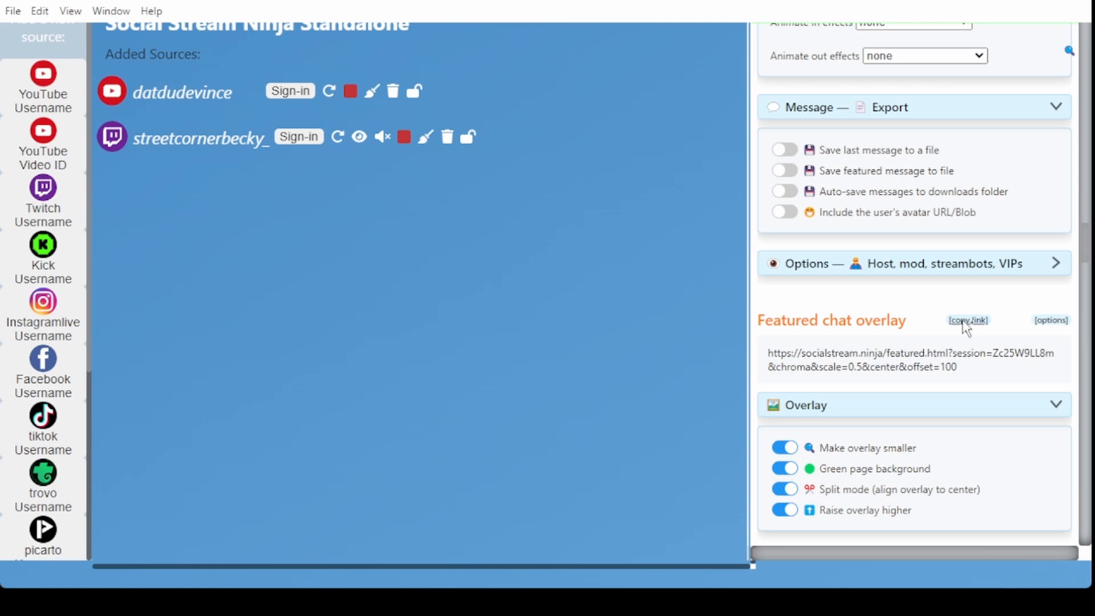
left_click_drag(1054, 244, 777, 252)
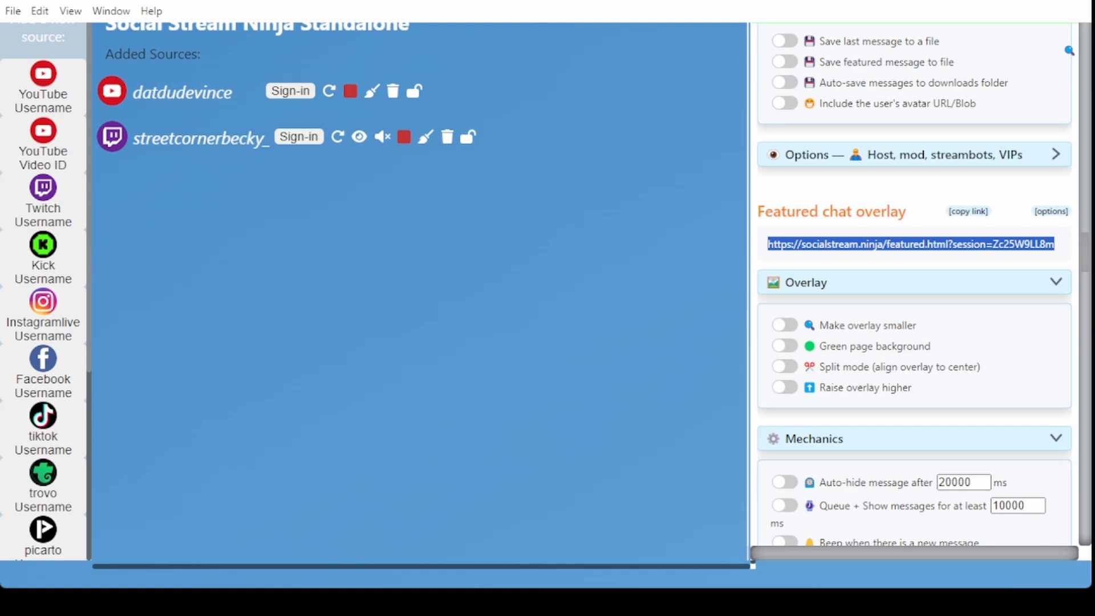
left_click(228, 602)
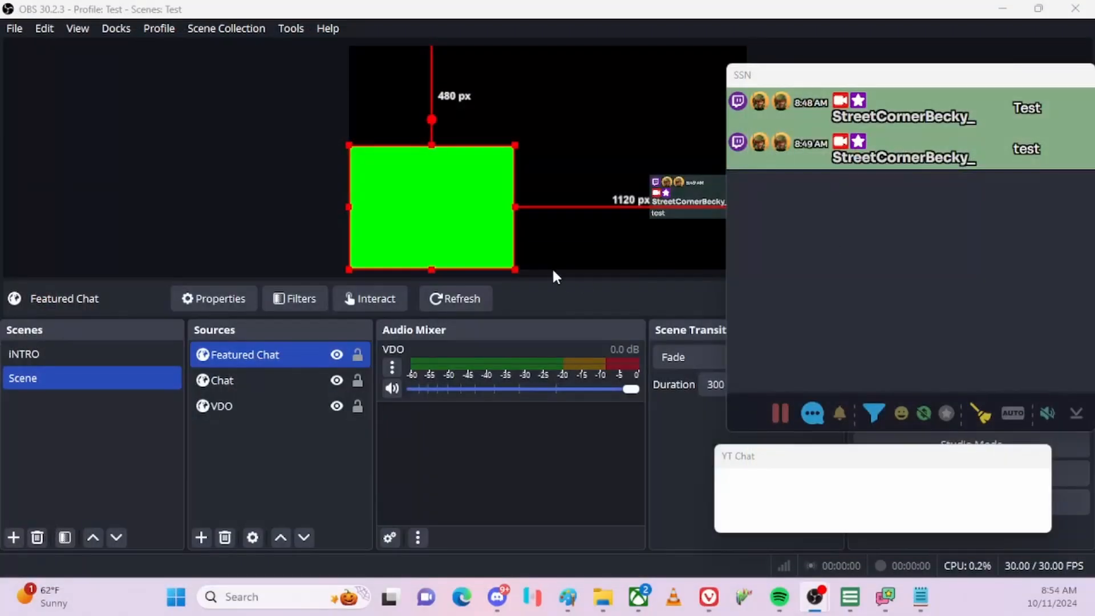
Replace the Featured Chat source's URL with the plain featured overlay link.
double_click(269, 355)
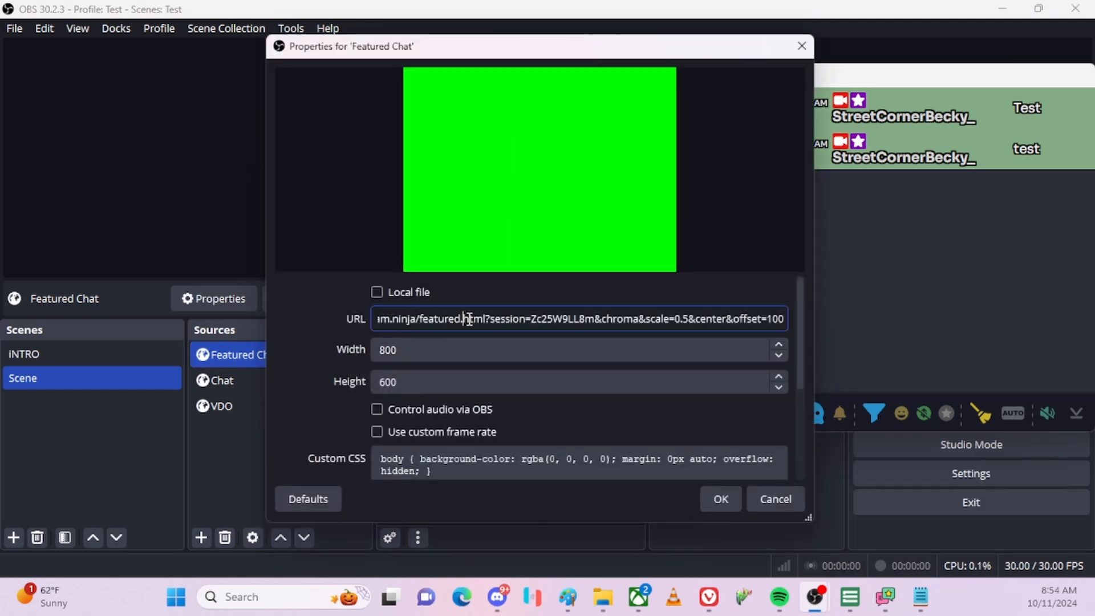
key("ctrl+a")
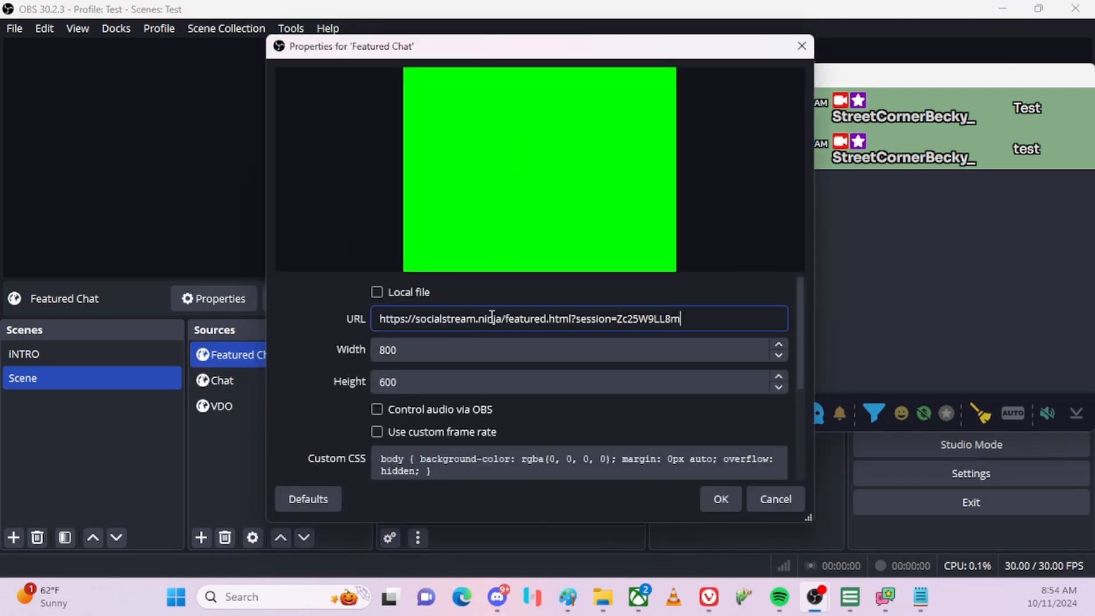
left_click(712, 500)
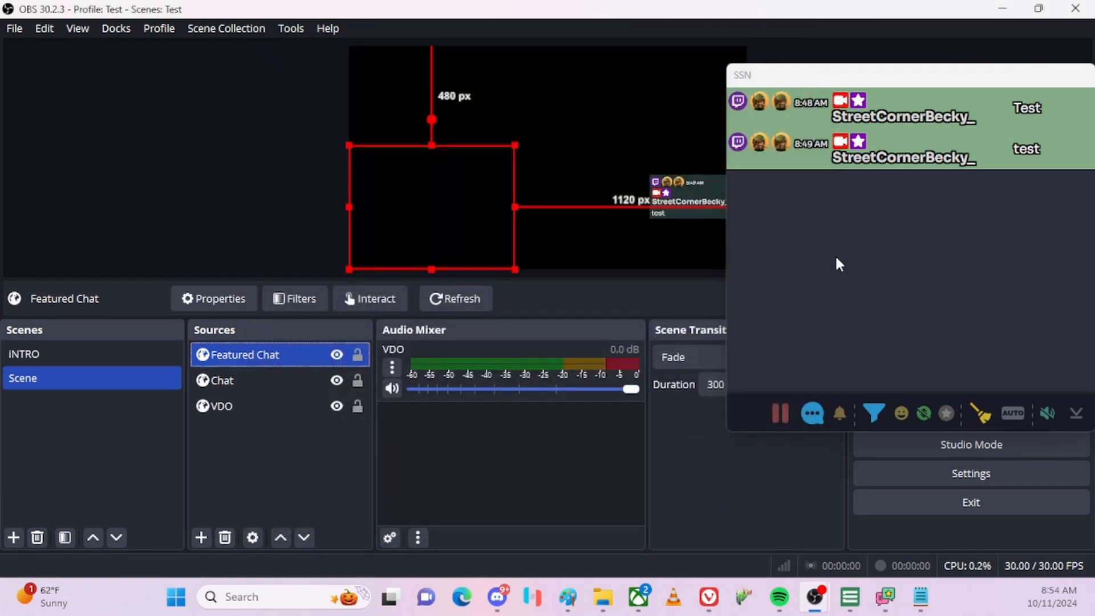
Feature the second test message and resize the Featured Chat overlay into the lower-left corner.
left_click(913, 161)
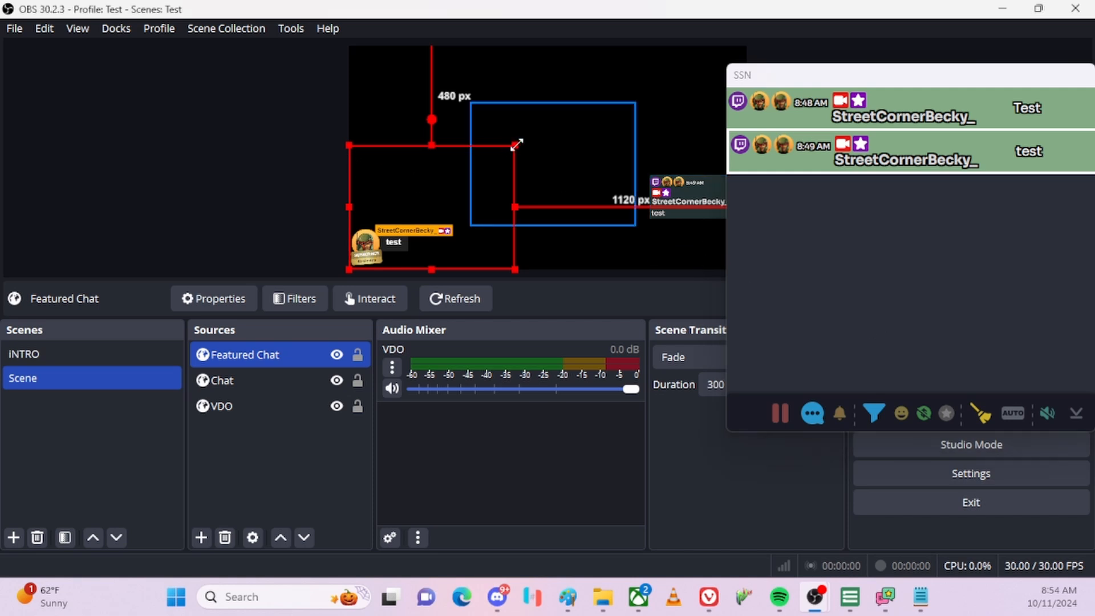
left_click_drag(516, 145, 645, 123)
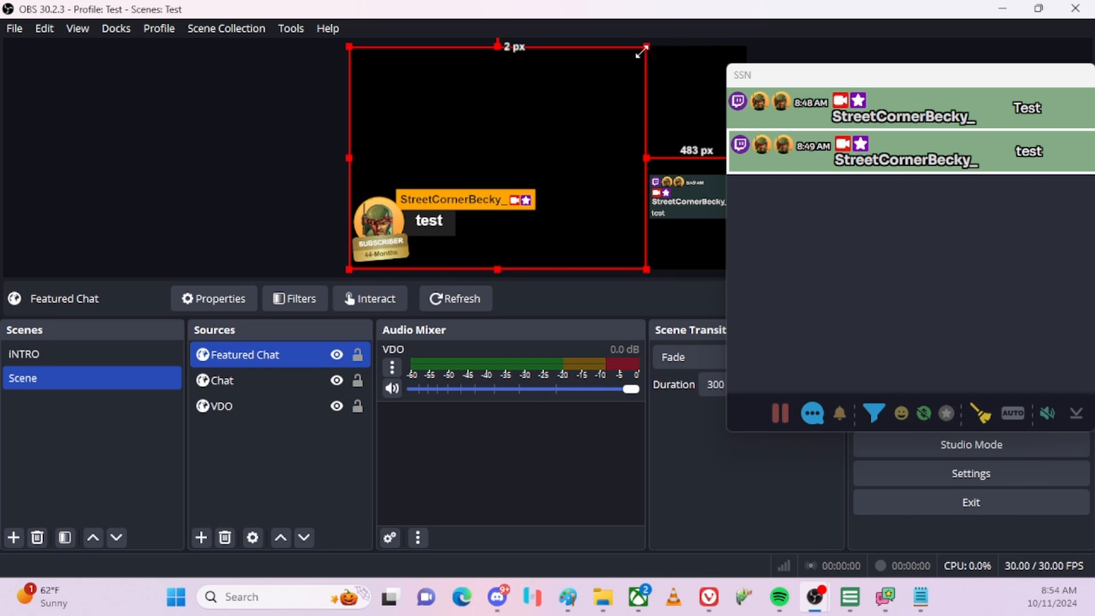
left_click_drag(644, 48, 469, 178)
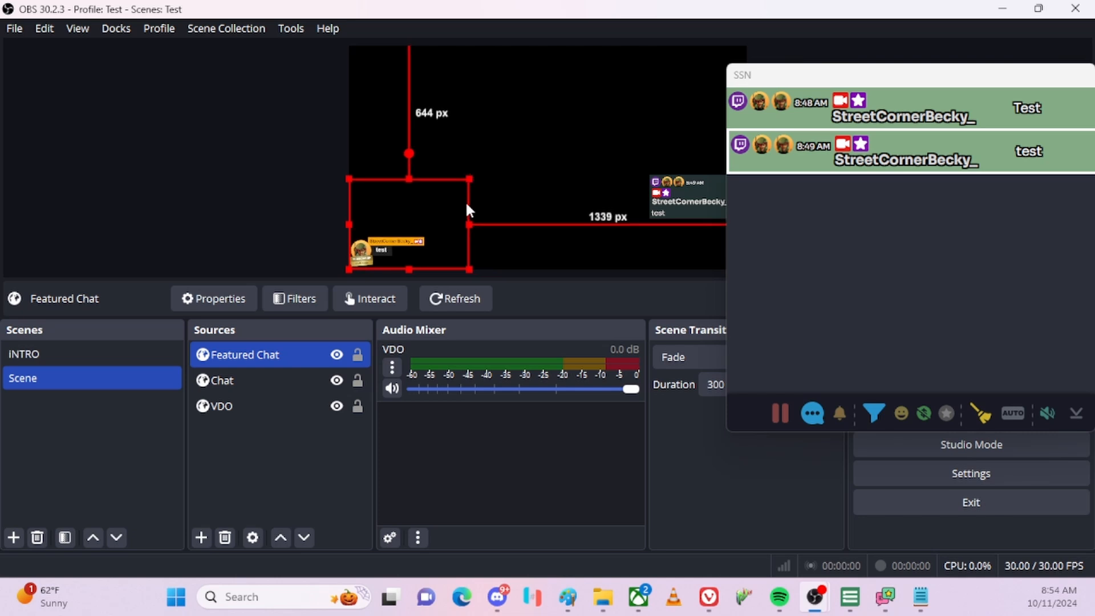
mouse_move(423, 230)
left_mouse_down()
mouse_move(461, 220)
mouse_move(423, 231)
left_mouse_up()
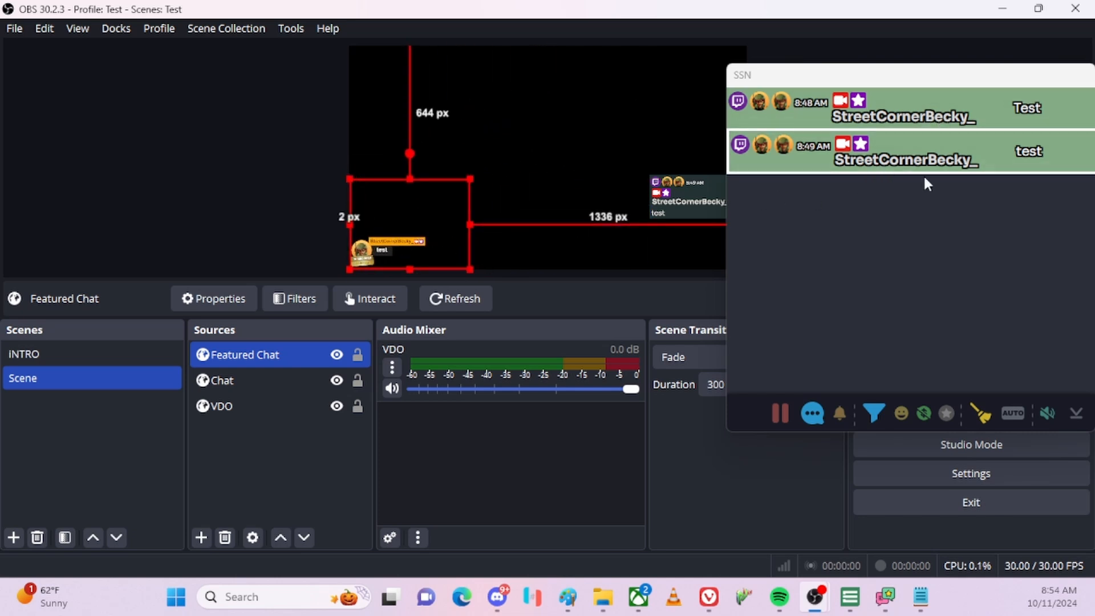
Feature the first chat message, then the second one again.
left_click(929, 116)
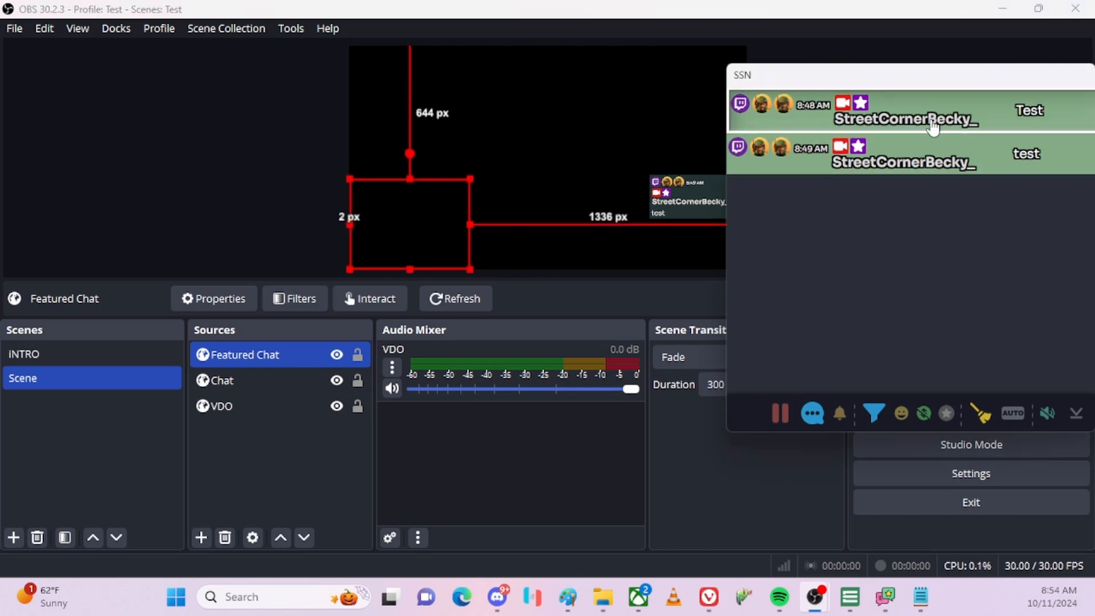
left_click(935, 163)
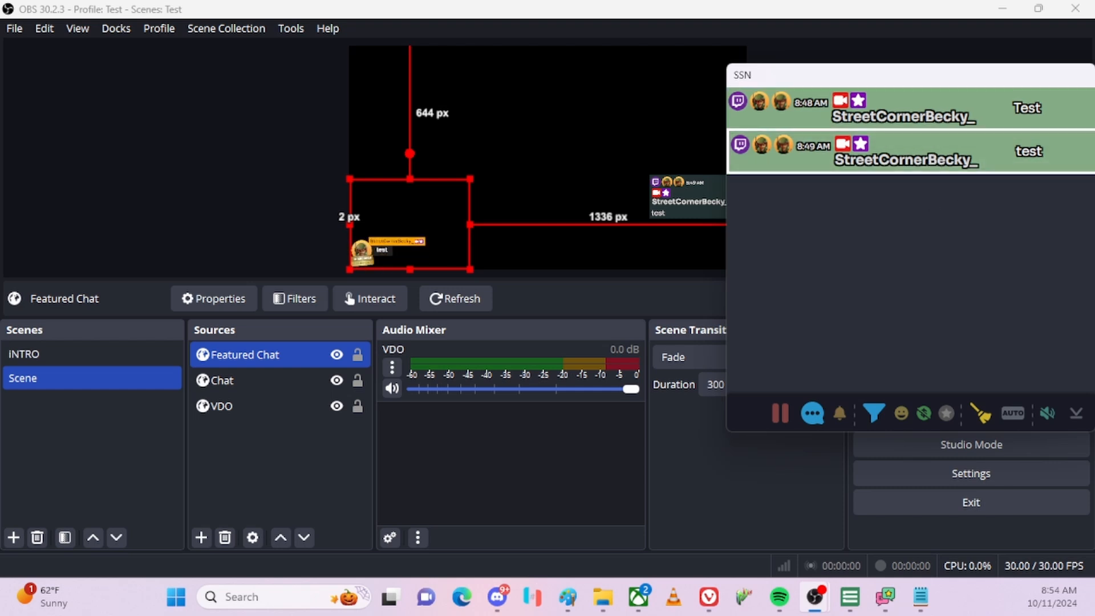
key("alt+Tab")
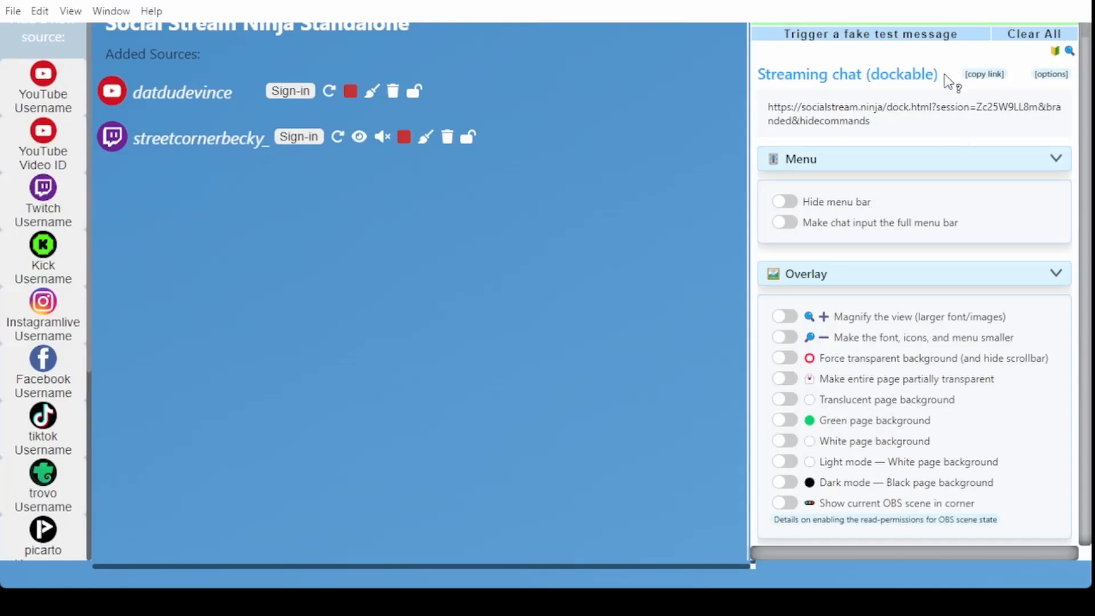
Trigger a fake test chat message and scroll through the settings.
left_click(858, 39)
scroll(915, 284, "down", 15)
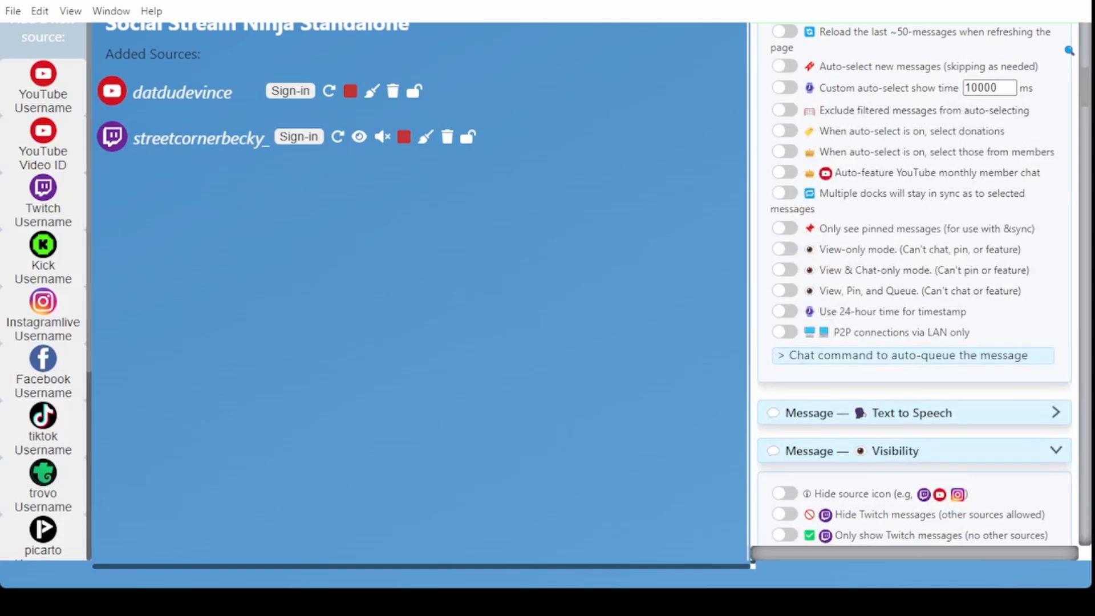
scroll(915, 285, "down", 2)
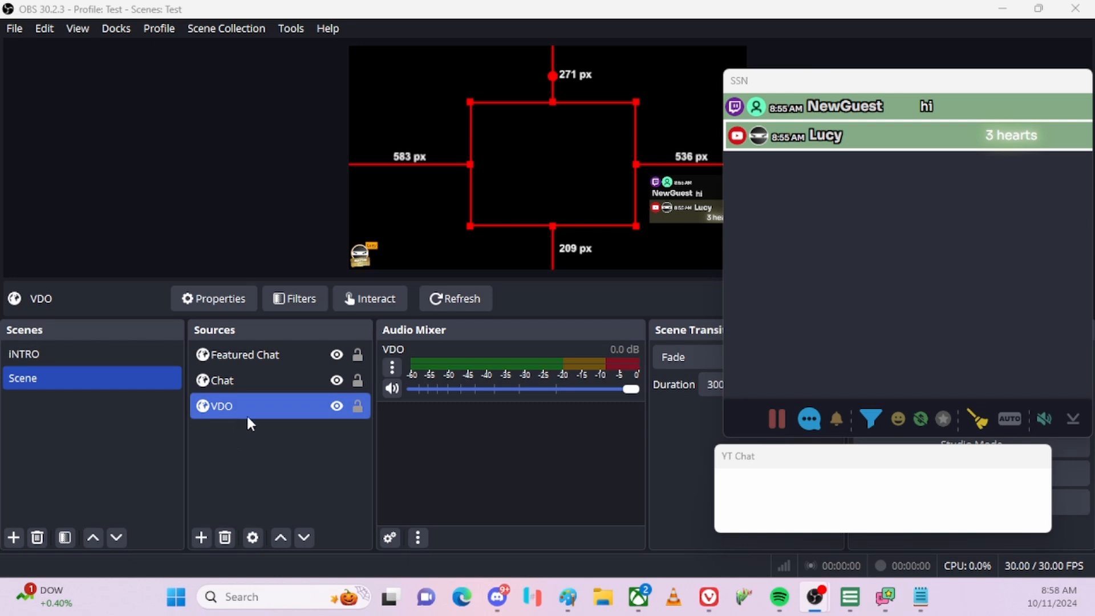
From the SSN dock, feature the 'hi' message, then the '3 hearts' message.
left_click(271, 353, "ctrl")
left_click(256, 367, "ctrl")
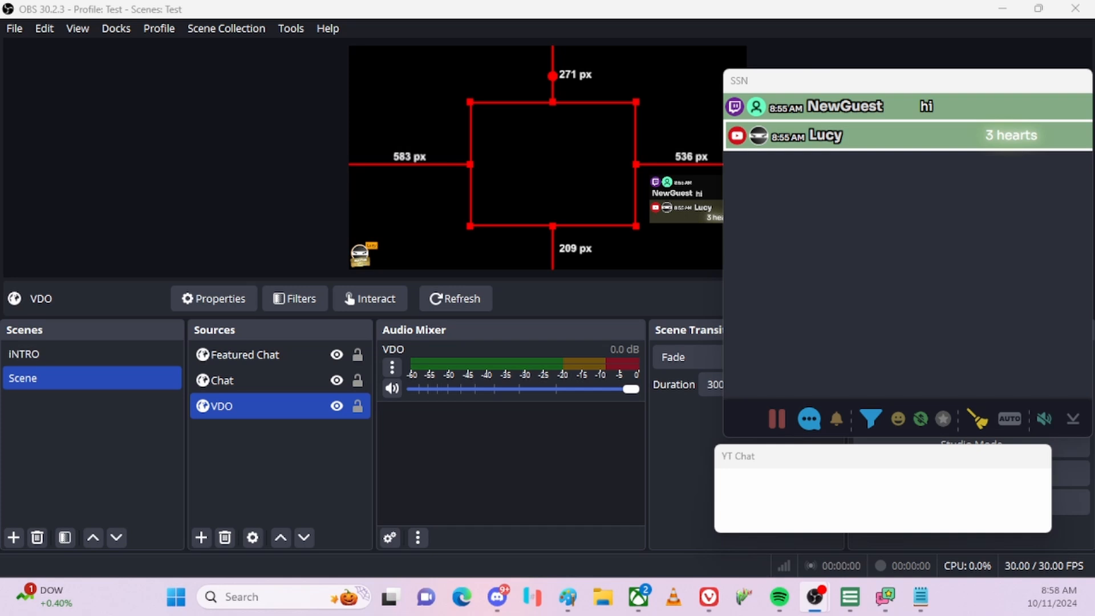
key("super+d")
key("super+d")
left_click(822, 110)
left_click(821, 145)
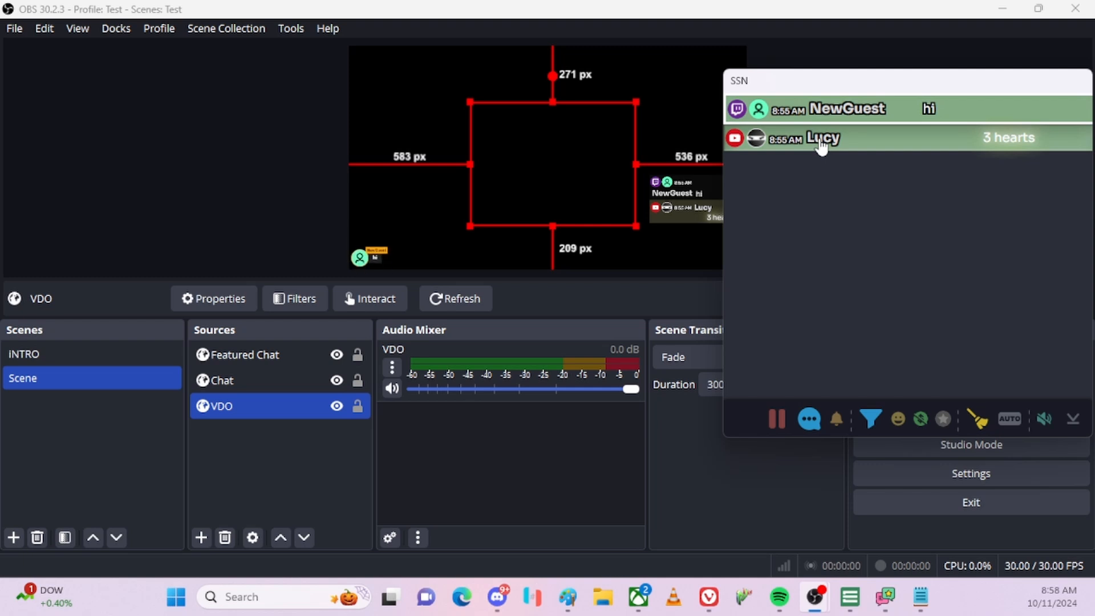